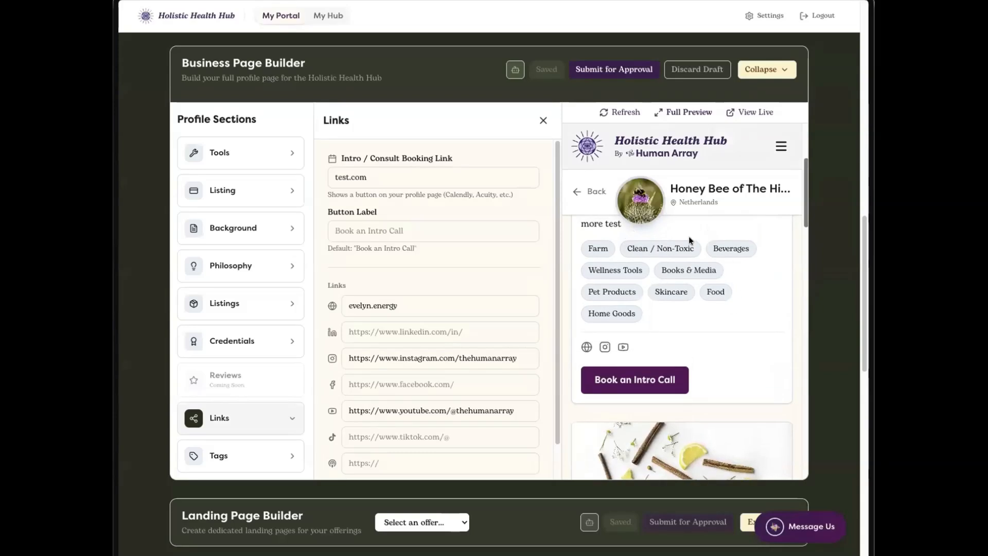
Step: Feature the Books & Media tag among the business profile tags and try to feature Clean / Non-Toxic too
left_click(256, 455)
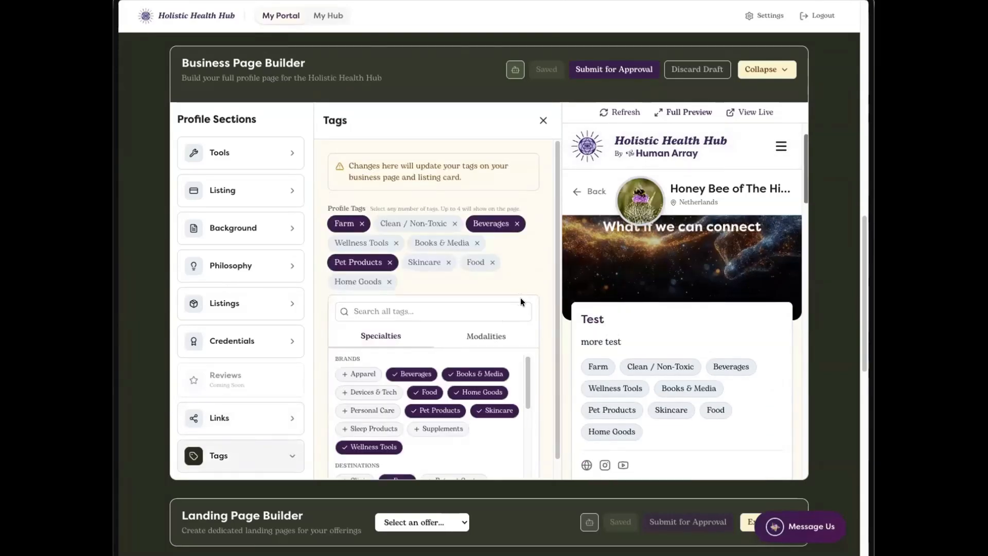
left_click(415, 265)
left_click(453, 243)
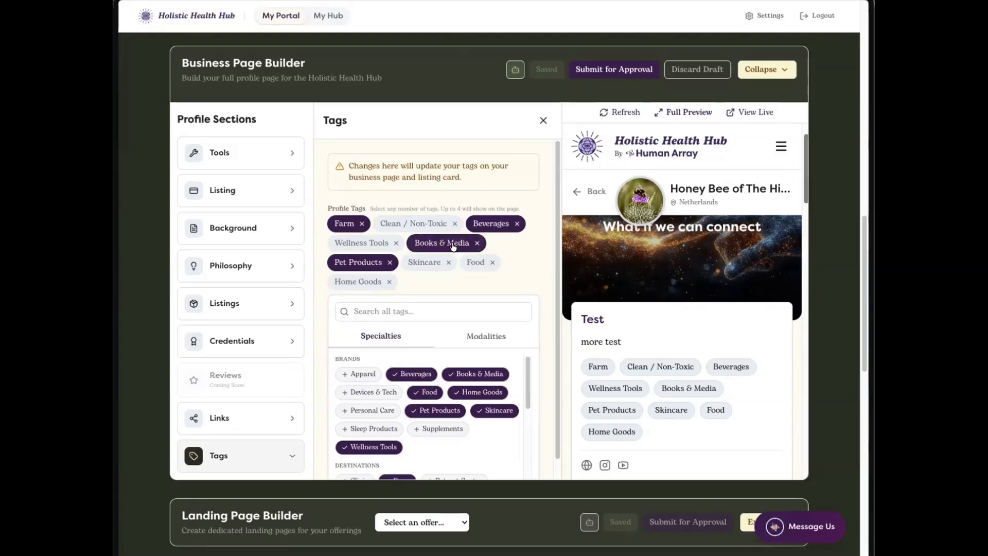
left_click(420, 226)
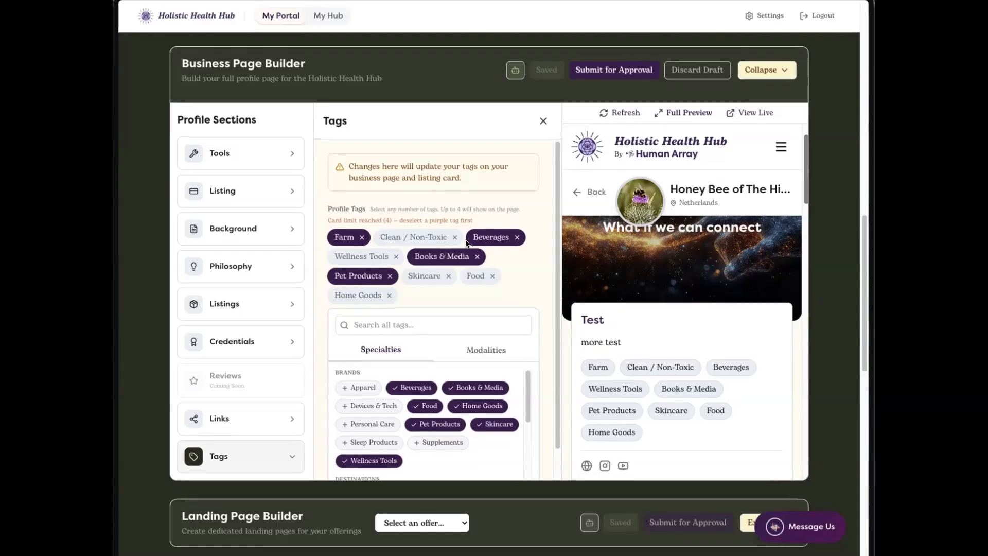
Step: Change the display name in the business page's Listing section to "Queen Bee"
scroll(295, 220, "up", 1)
left_click(294, 220)
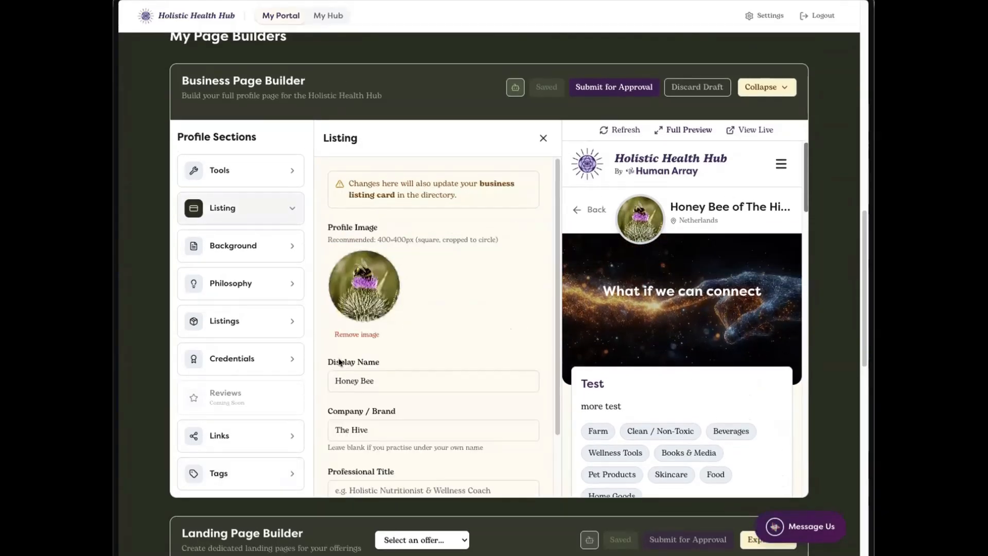
left_click(386, 370)
left_click_drag(387, 370, 318, 375)
type("Queen Bee")
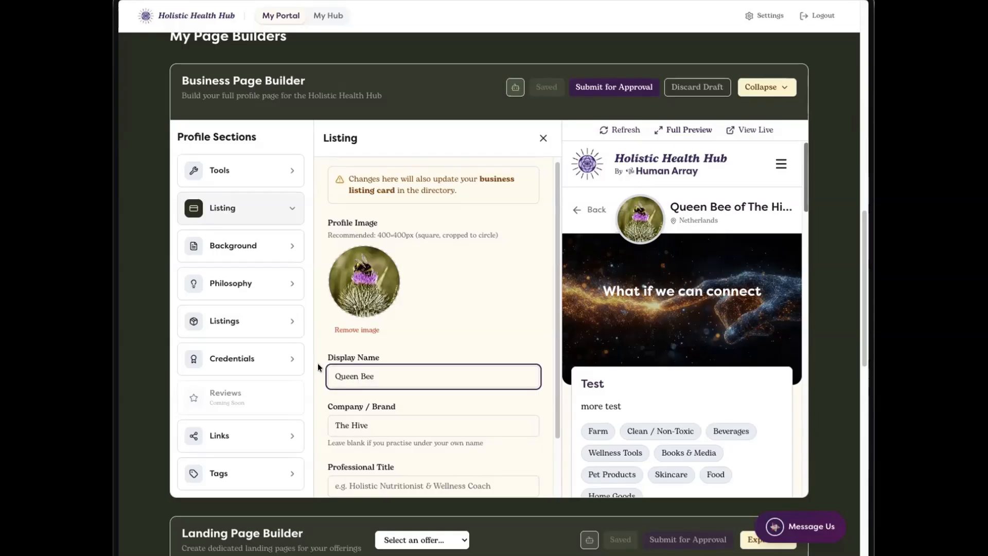
left_click(479, 356)
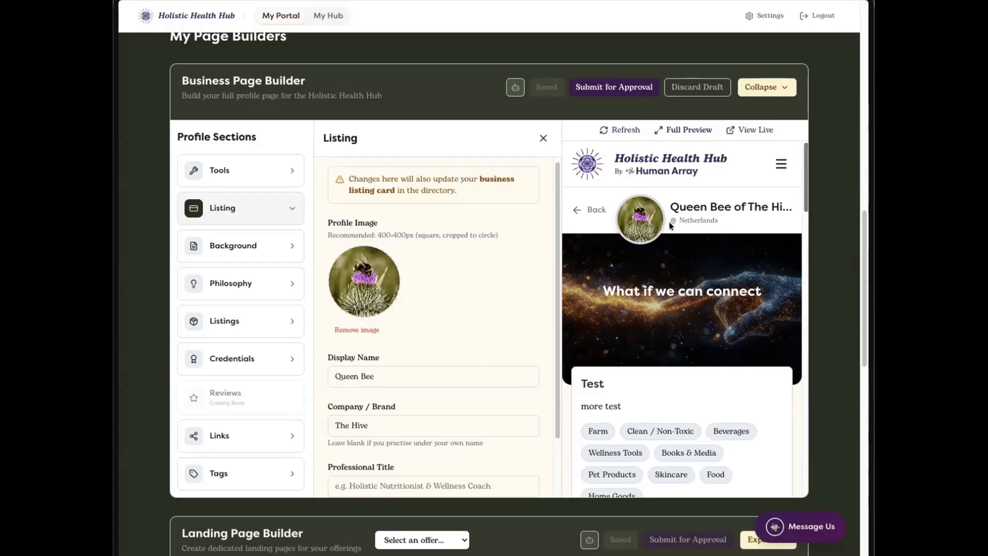
Step: Review the whole business page in the full preview, from the header to the footer, and close it
left_click(683, 130)
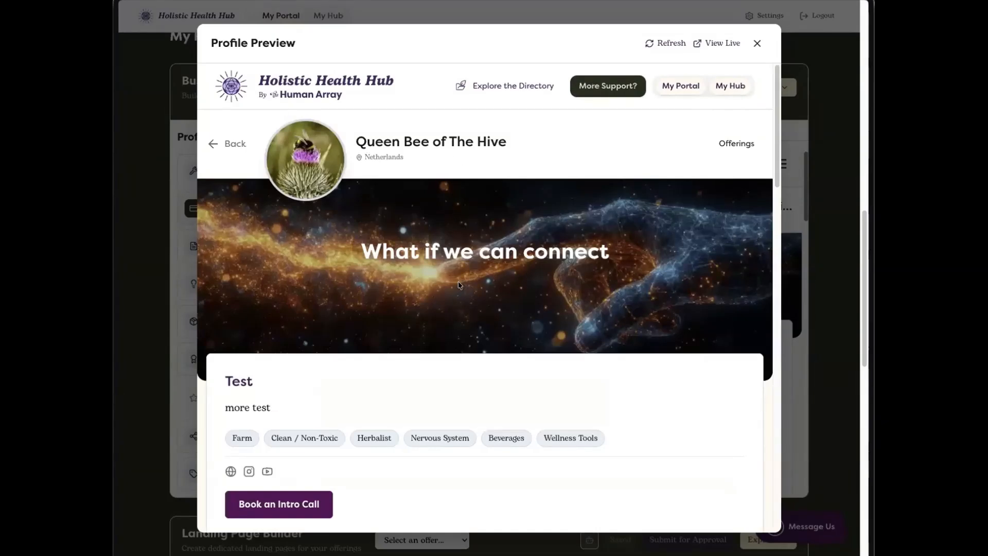
scroll(566, 288, "down", 6)
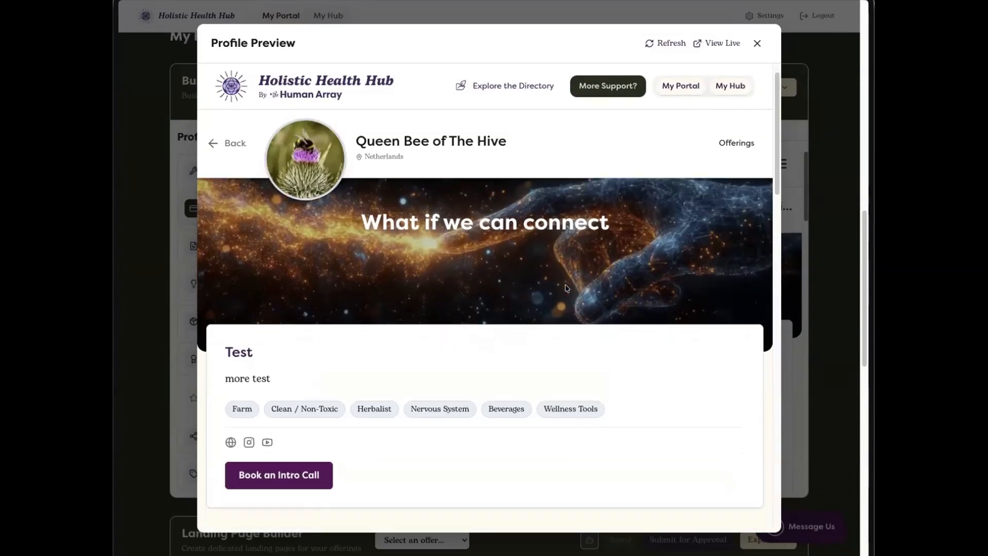
scroll(566, 288, "down", 10)
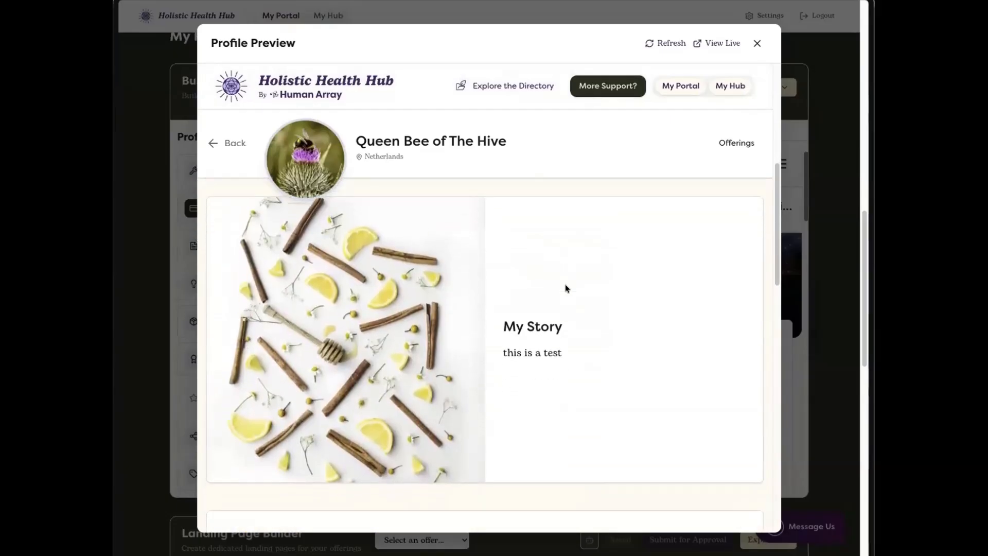
scroll(566, 285, "down", 8)
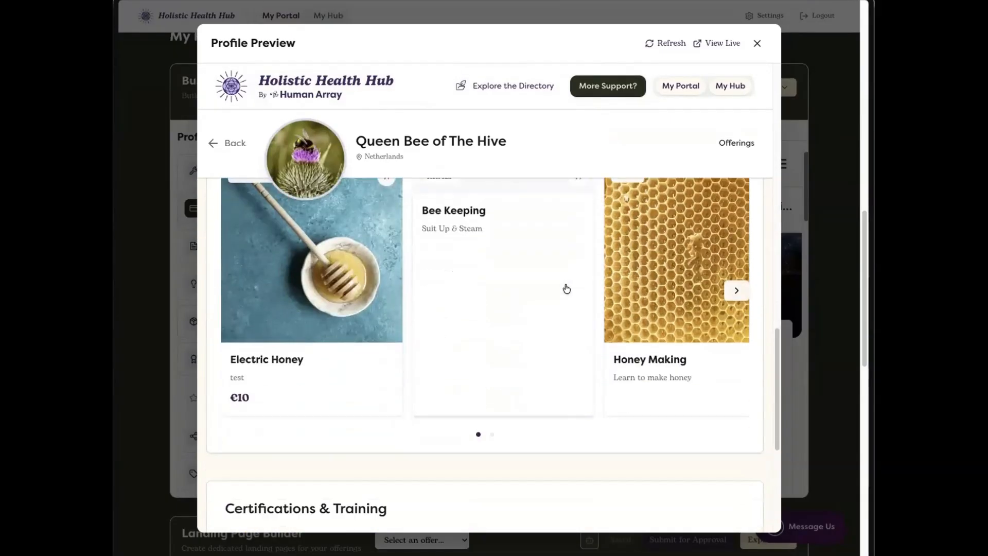
left_click(757, 43)
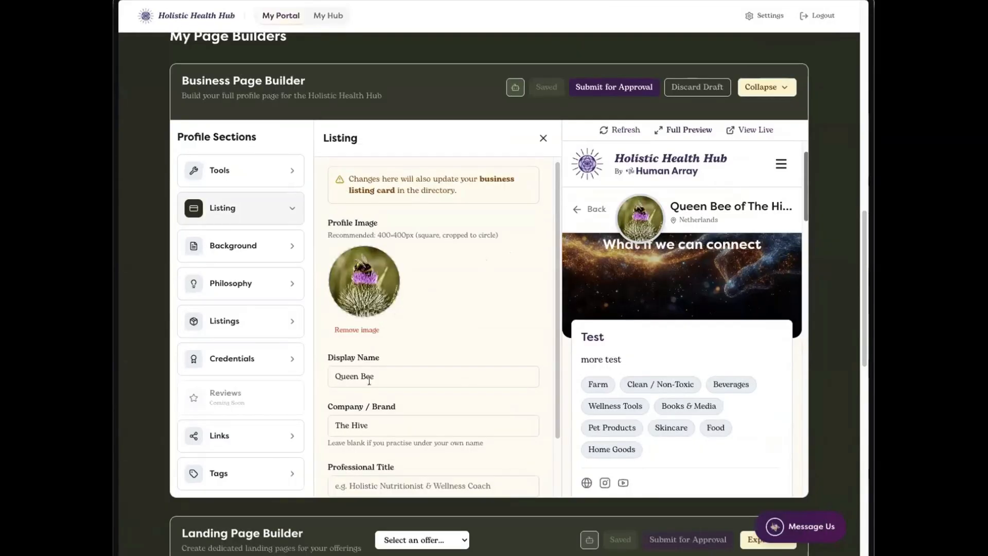
Step: Compare the hidden and draft versions of the business directory listing card
scroll(841, 226, "up", 4)
scroll(841, 226, "up", 5)
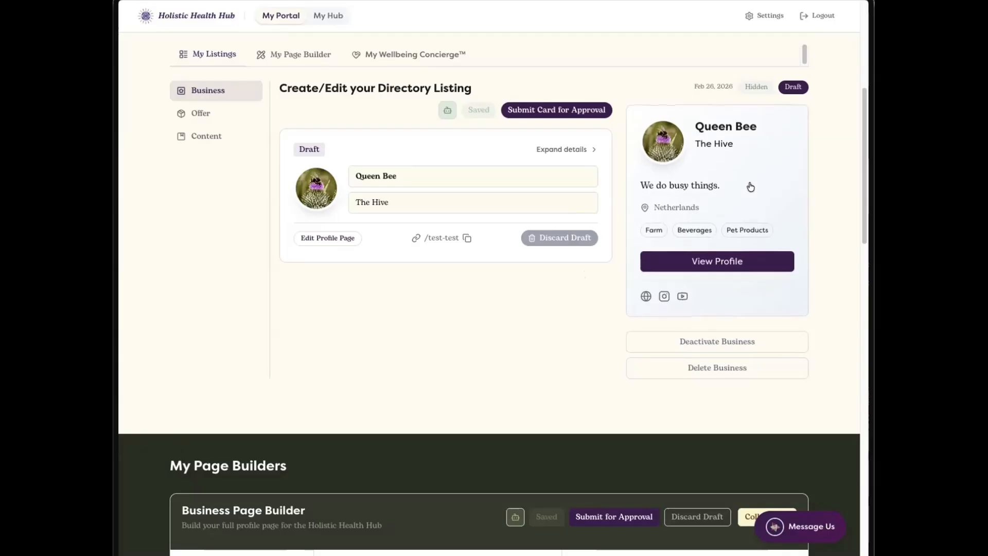
left_click(765, 85)
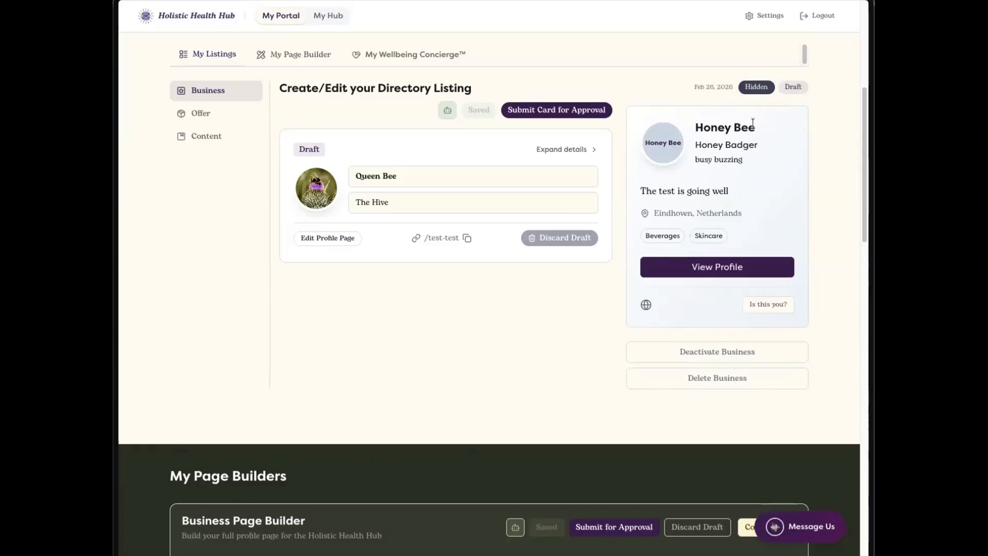
left_click(792, 86)
Step: Examine the business page's Tools section, including the page URL, Populate from Website and SEO / AEO settings
scroll(518, 296, "down", 3)
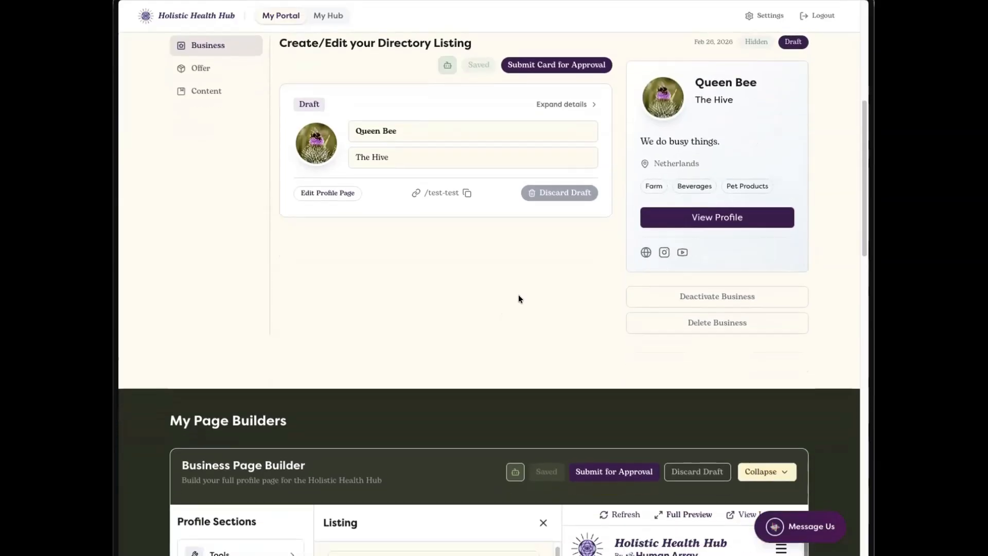
scroll(518, 297, "down", 5)
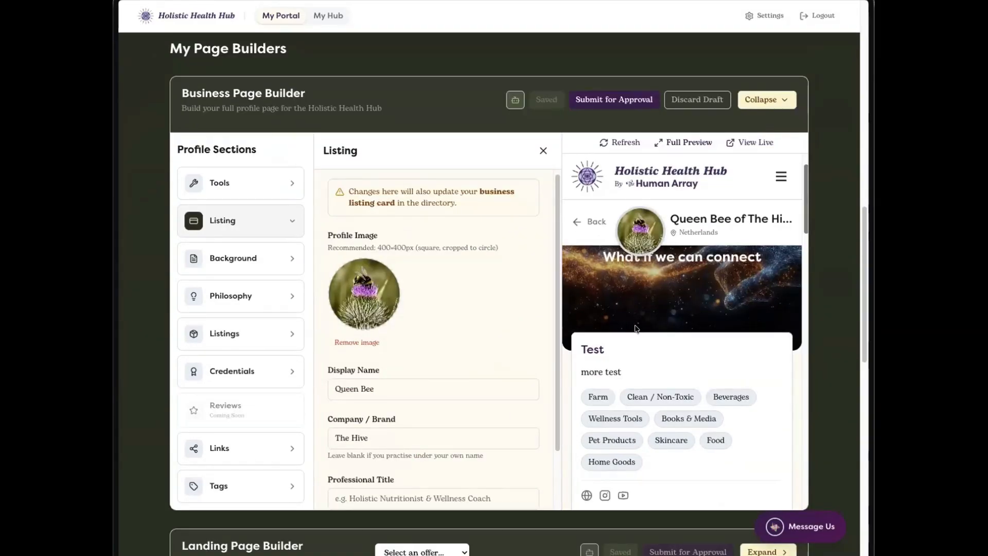
left_click(272, 183)
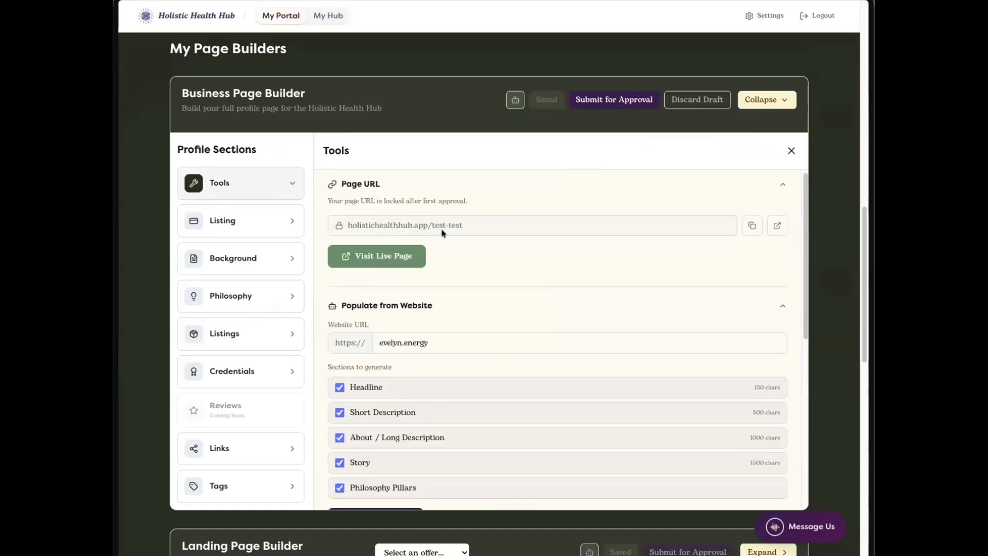
scroll(554, 269, "down", 2)
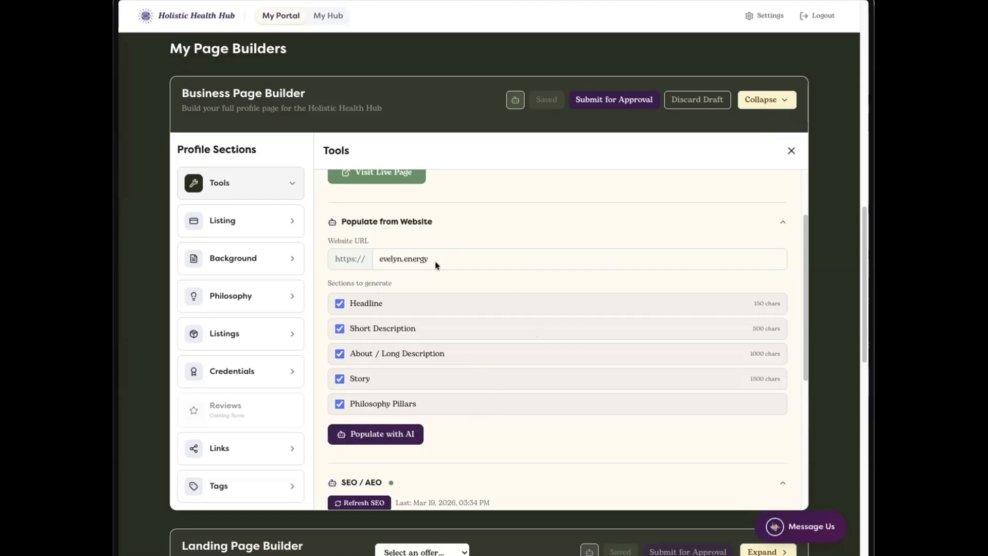
scroll(455, 409, "down", 4)
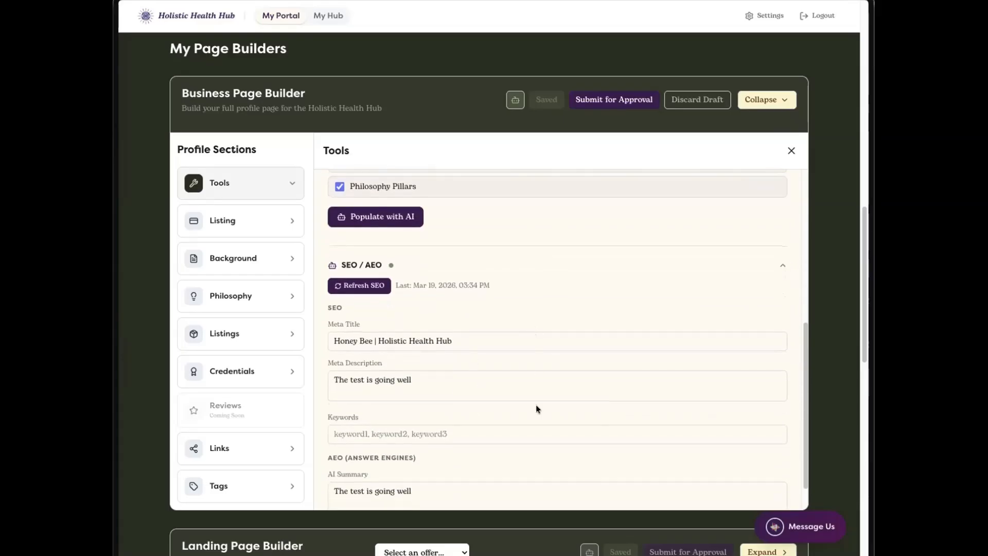
scroll(536, 409, "down", 1)
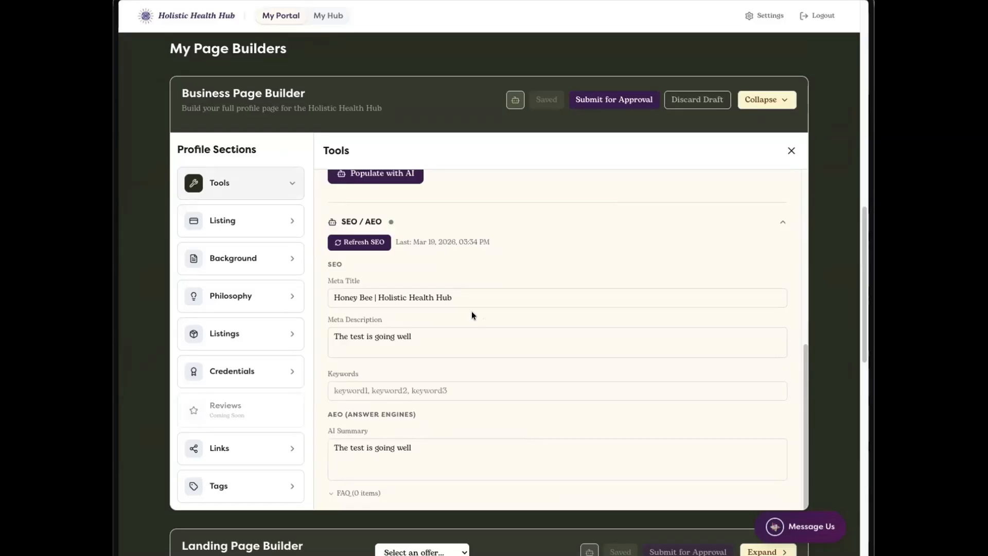
Step: Submit both the listing card and the landing page of the business for approval and acknowledge the submission
scroll(480, 326, "up", 10)
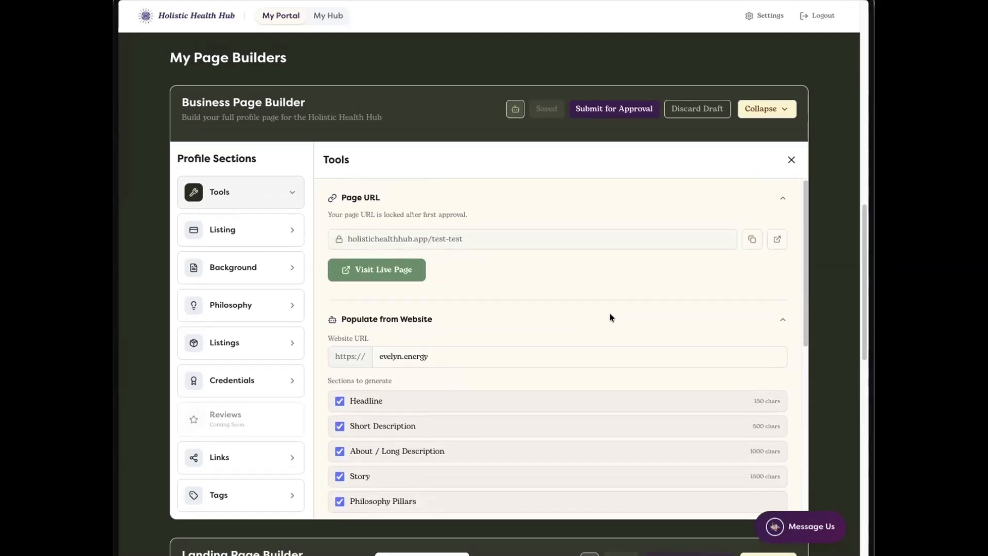
scroll(612, 318, "up", 2)
left_click(629, 207)
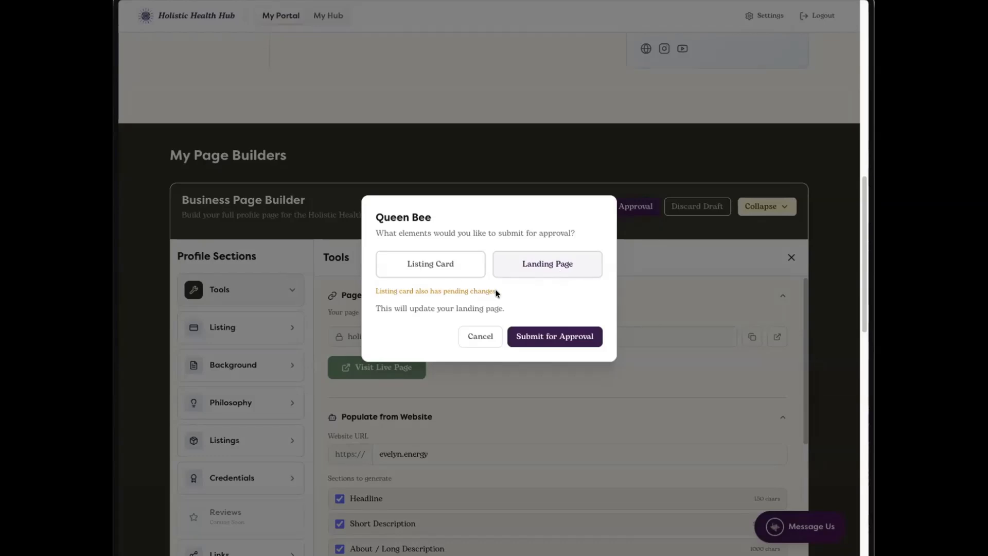
left_click(464, 267)
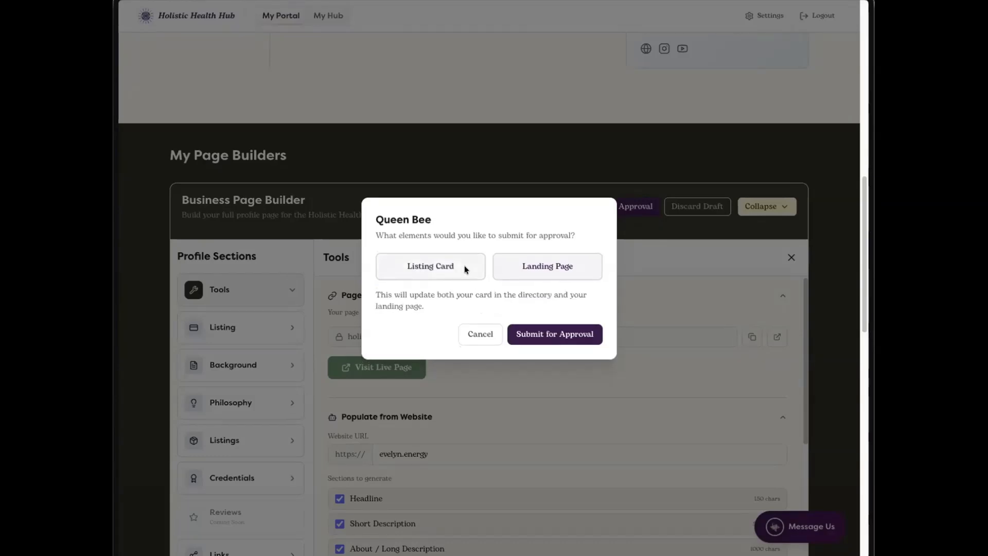
left_click(586, 334)
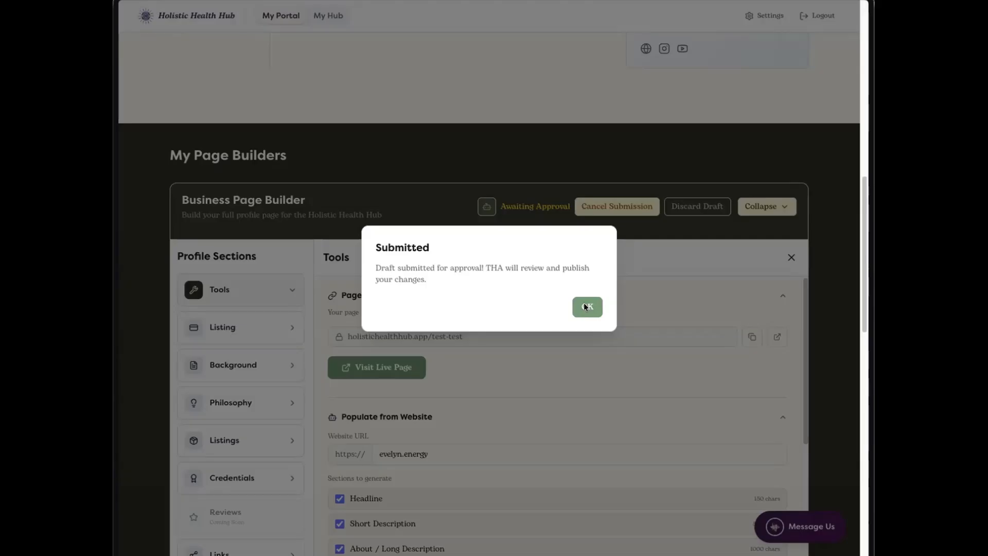
left_click(585, 307)
Step: Collapse the Business Page Builder and start a new offer listing under My Listings
scroll(584, 303, "down", 1)
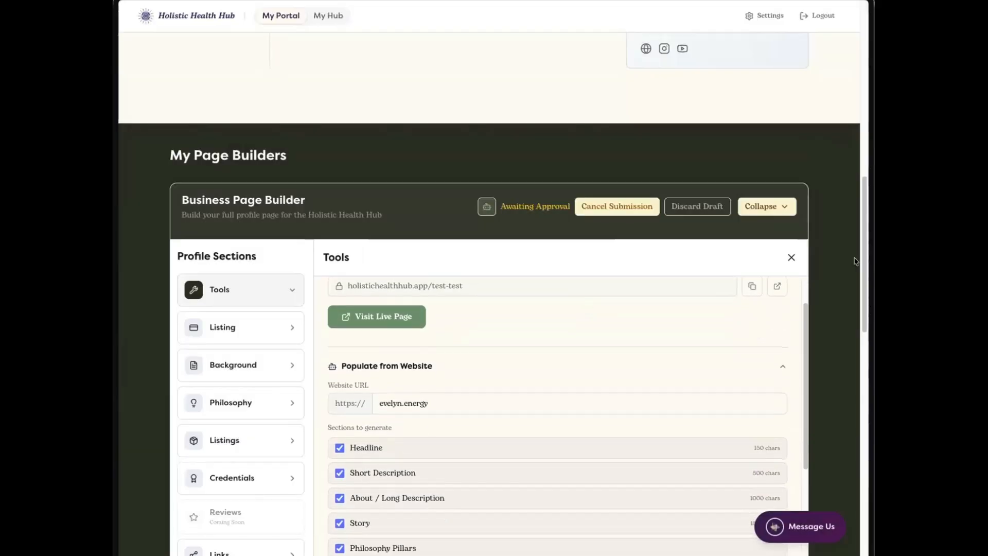
left_click(771, 205)
scroll(494, 201, "up", 1)
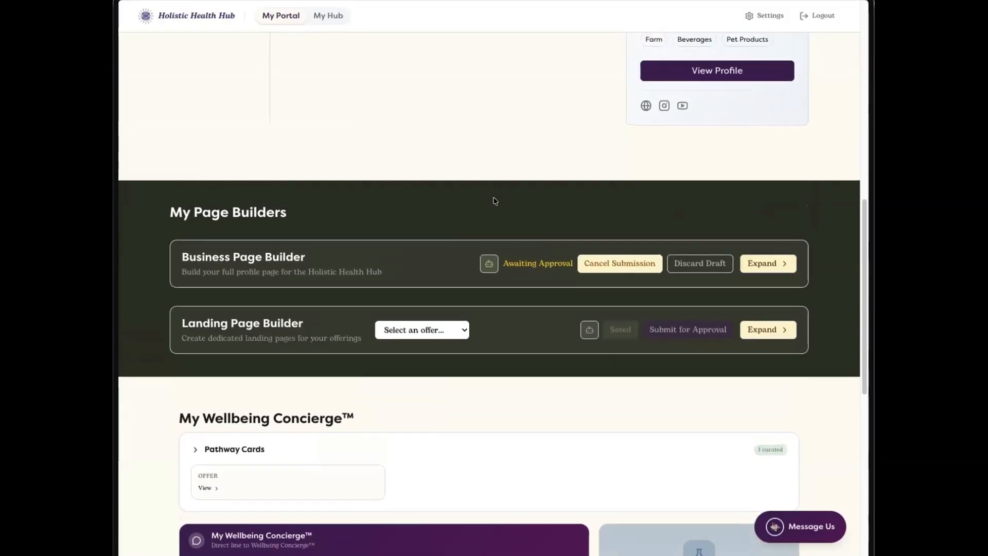
scroll(495, 201, "up", 5)
left_click(241, 172)
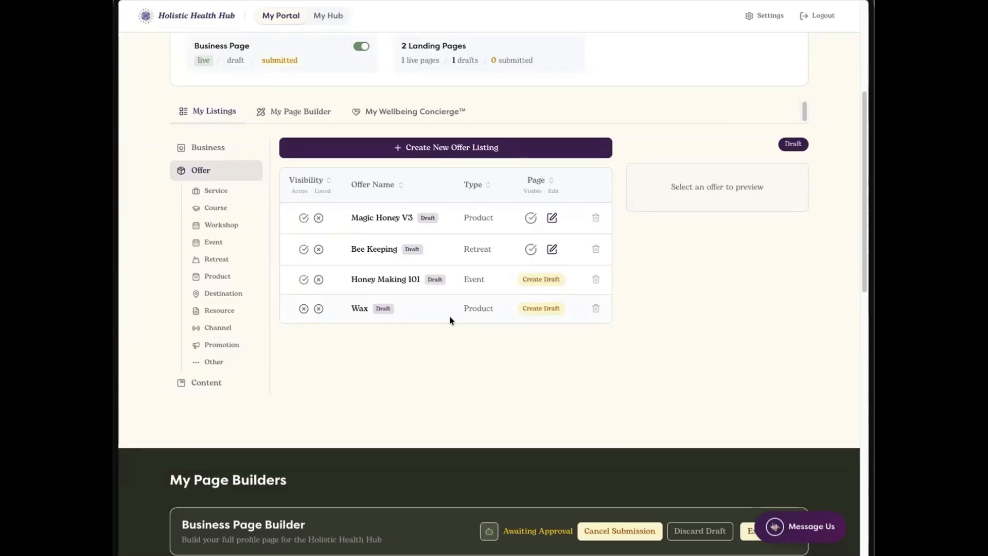
left_click(474, 149)
Step: Set the new offer's type to Channel and name it "Buzzing News"
scroll(477, 298, "down", 2)
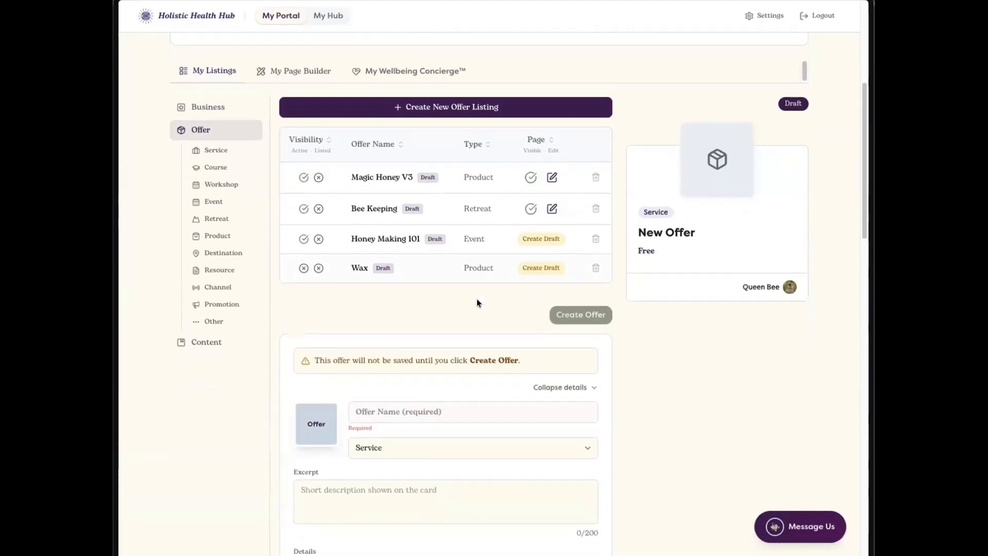
left_click(450, 377)
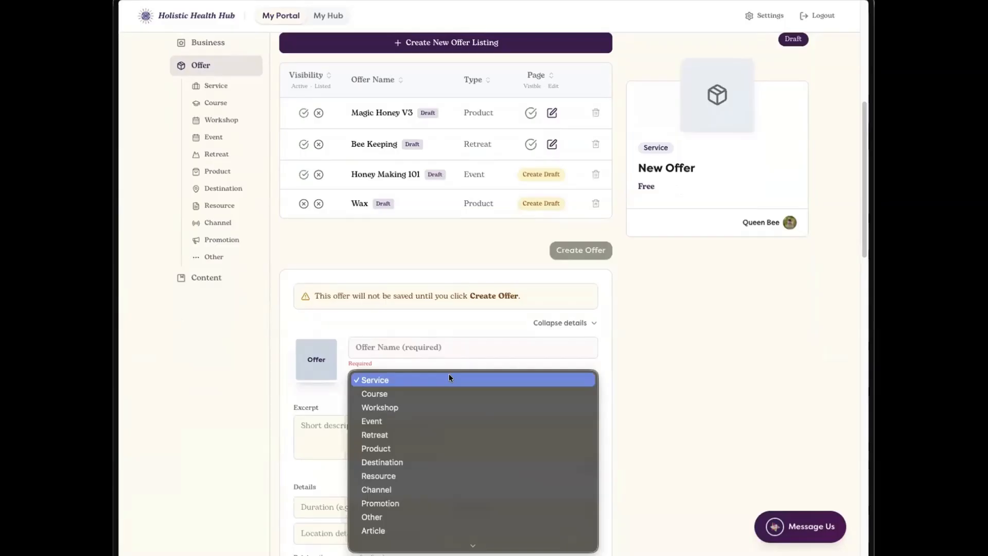
left_click(448, 491)
left_click(426, 348)
type("Buzzing ")
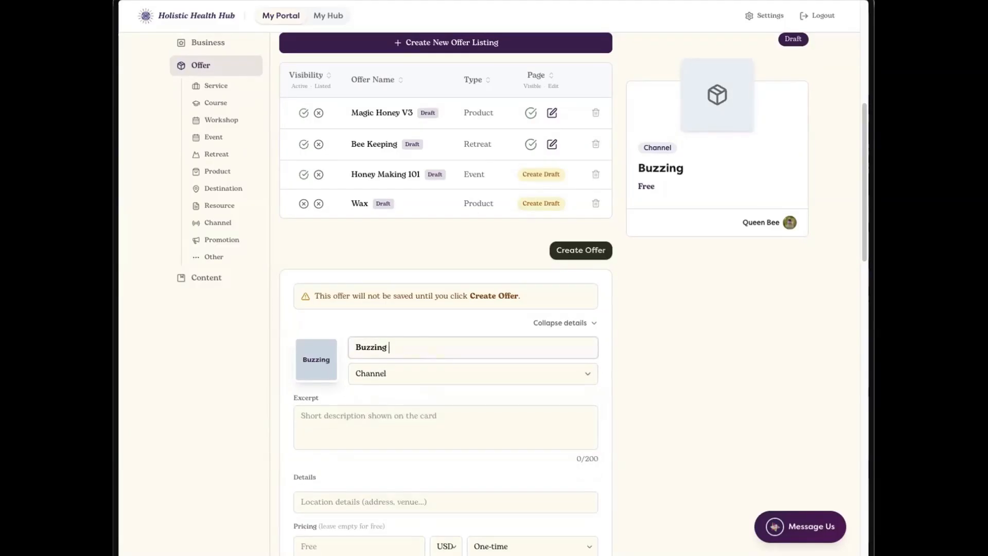
type("News")
Step: Enter "Straight from the hive" as the new offer's excerpt
left_click(421, 417)
type("S")
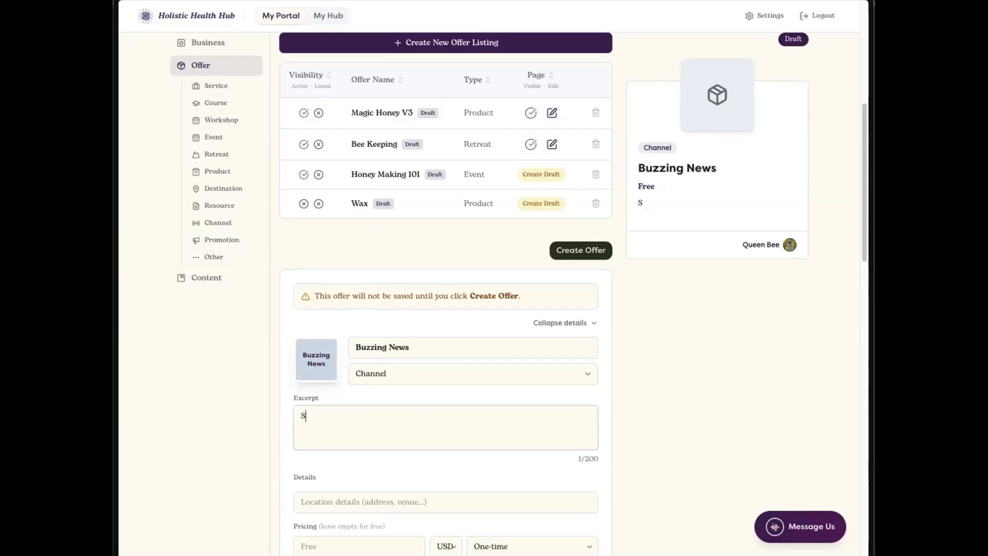
type("traight from the hive")
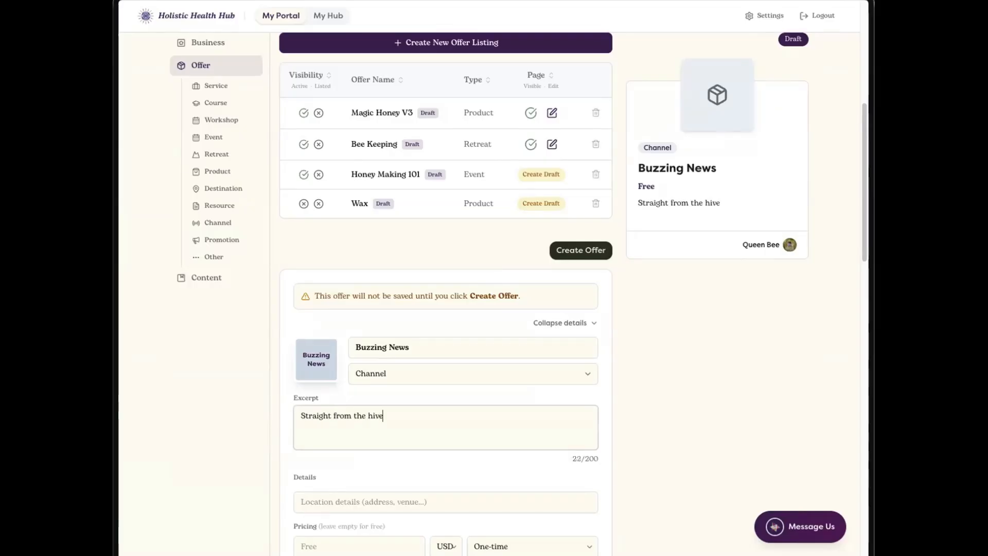
Step: Add the specialty tags Beverages, Books & Media and Dietitian / Nutritionist to the new offer and close the tag picker
scroll(423, 423, "down", 2)
scroll(424, 422, "down", 5)
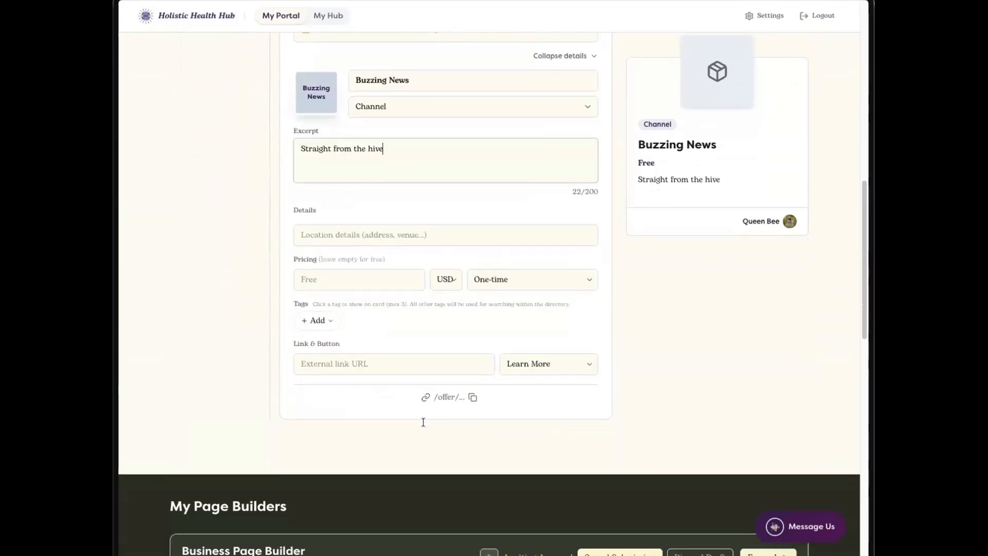
left_click(315, 320)
left_click(386, 411)
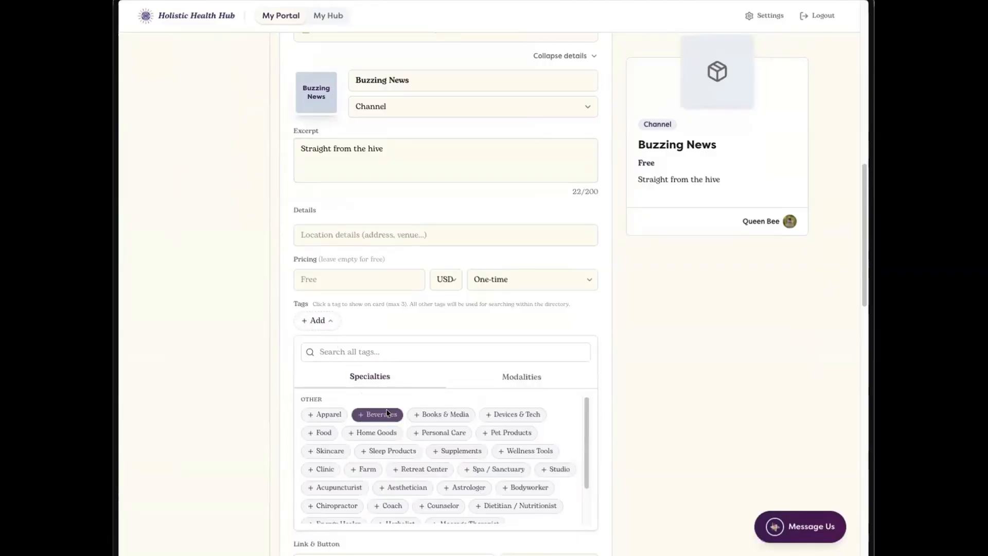
left_click(442, 435)
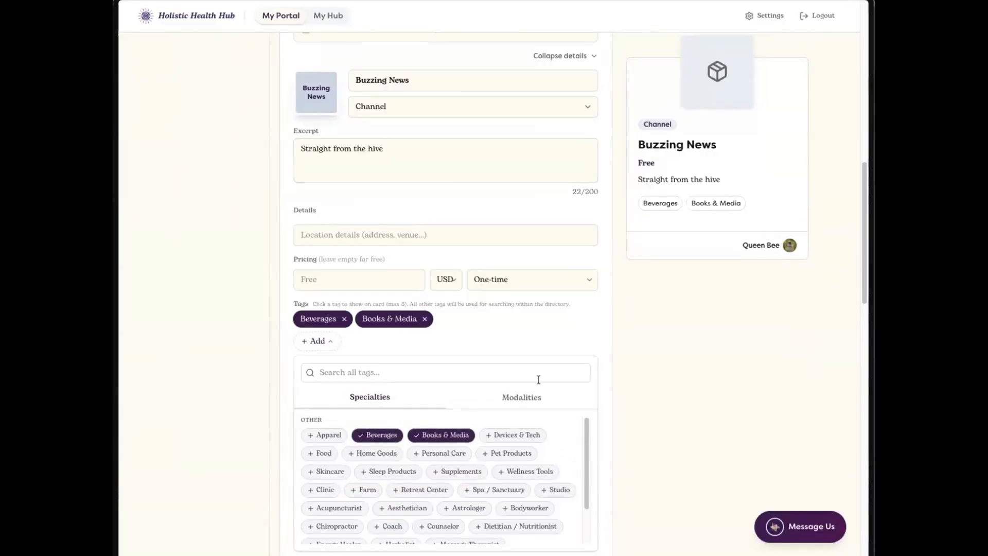
scroll(542, 468, "down", 1)
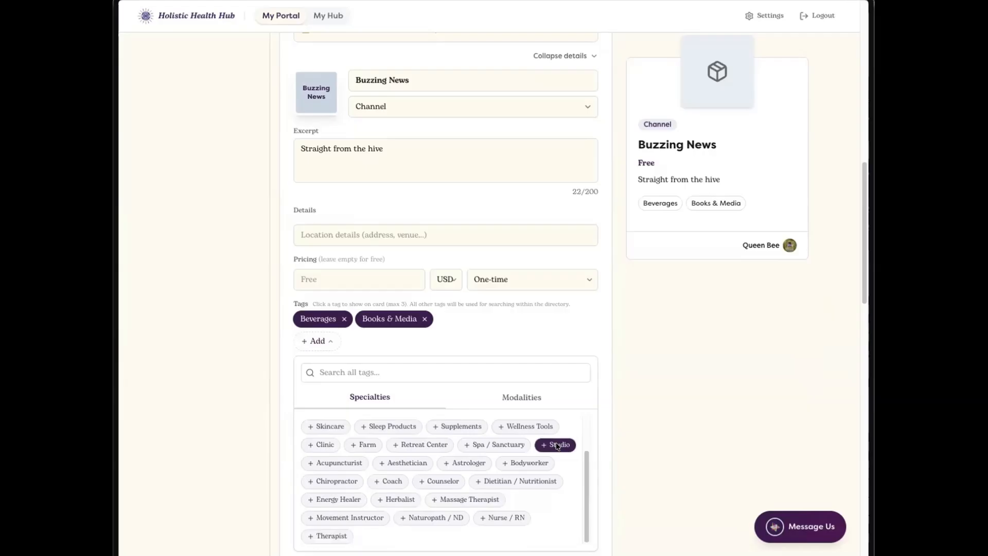
left_click(536, 483)
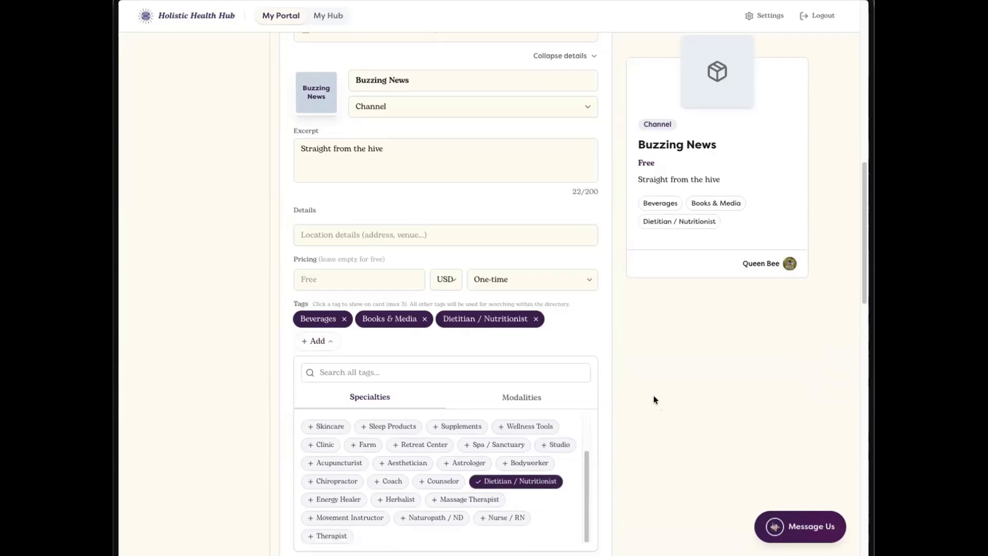
scroll(659, 405, "down", 3)
left_click(312, 156)
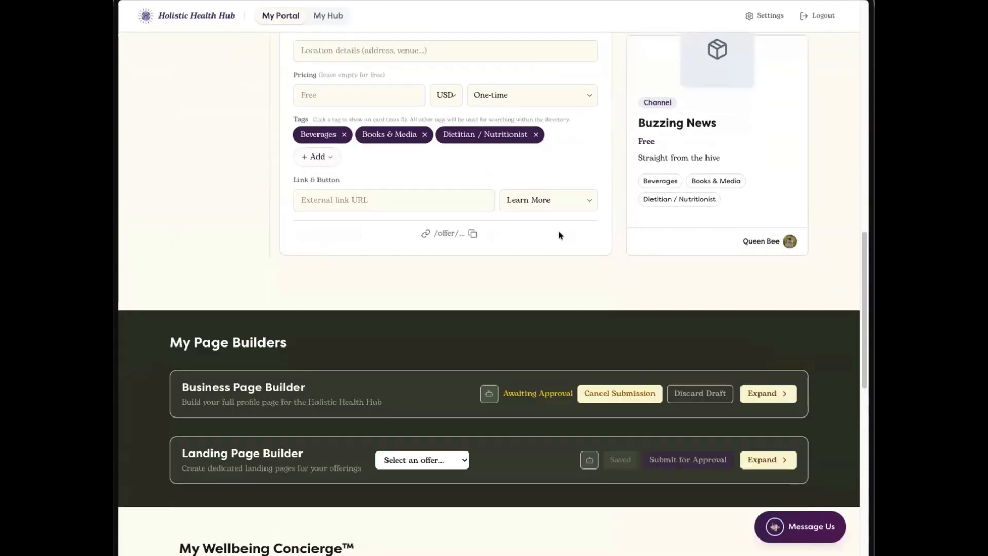
Step: Create the Buzzing News offer with "buzzing-news" as its offer URL name
scroll(559, 231, "up", 4)
scroll(560, 244, "up", 1)
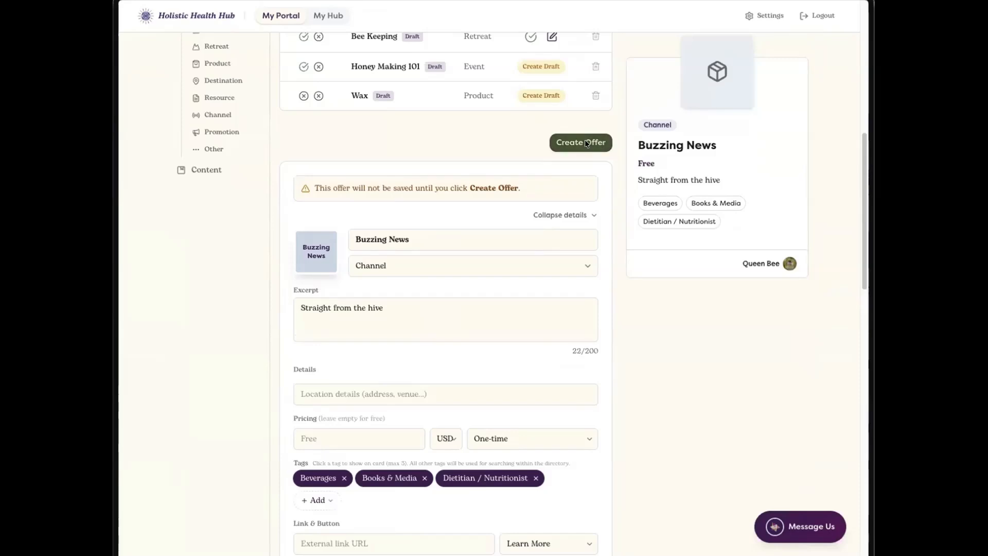
left_click(585, 142)
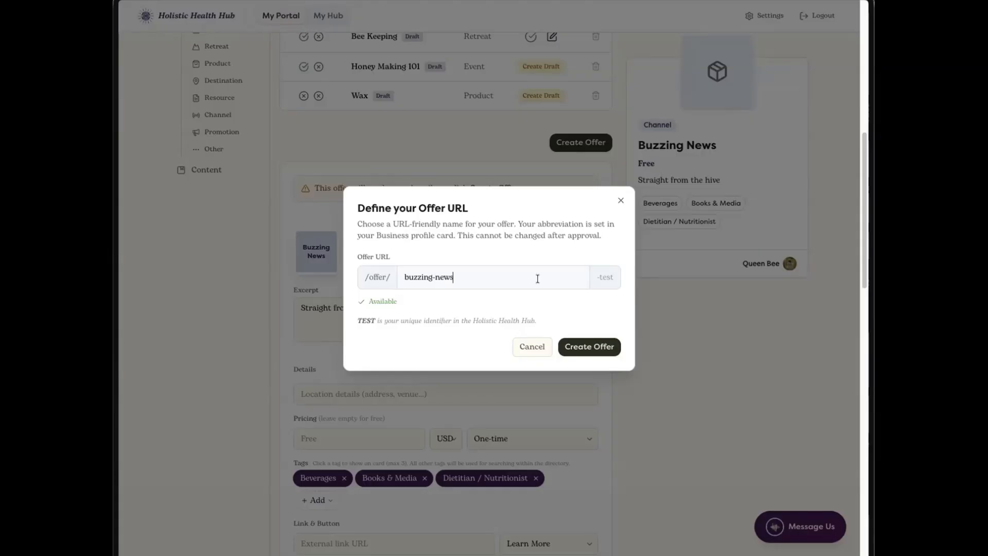
left_click(606, 350)
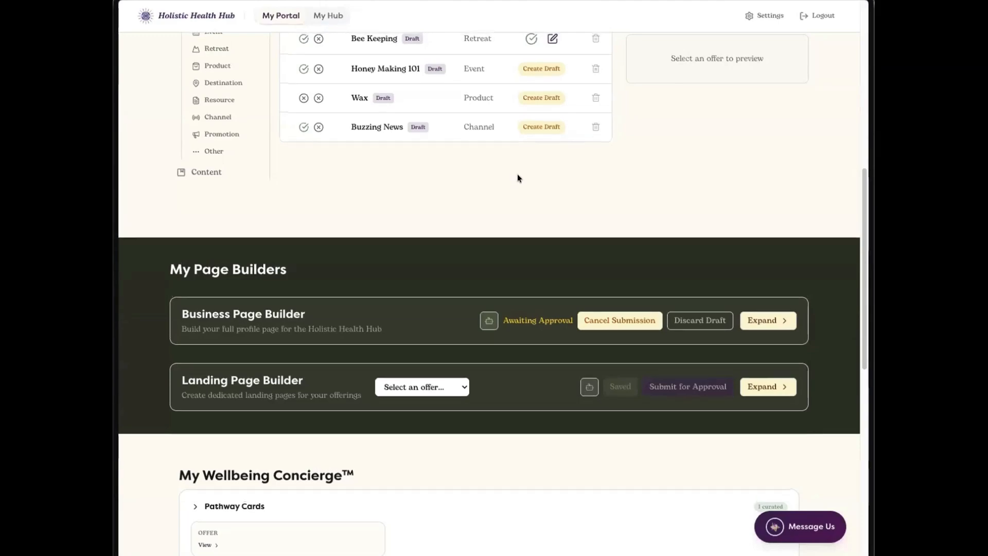
Step: Open the Buzzing News draft and upload a QR code picture as its listing image
left_click(457, 185)
scroll(540, 216, "up", 3)
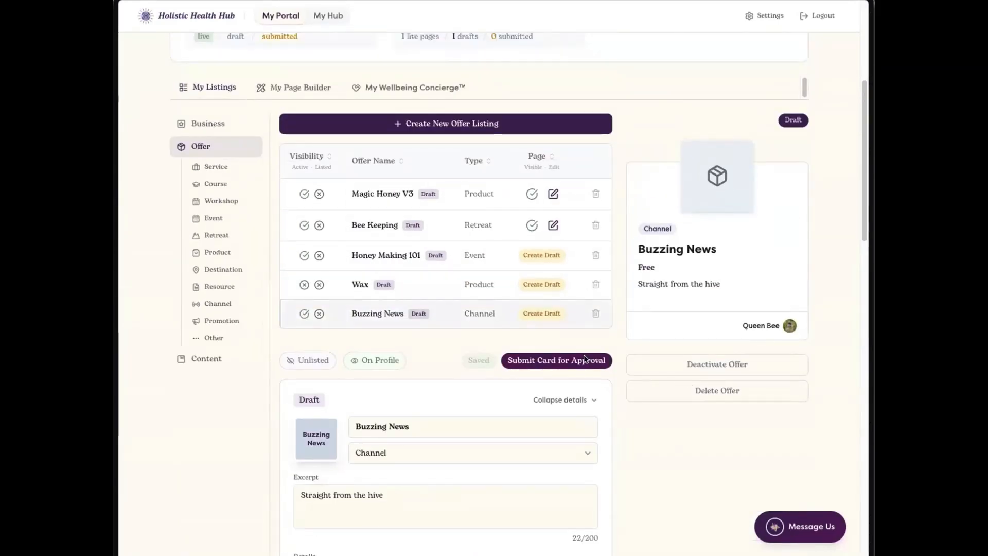
left_click(313, 440)
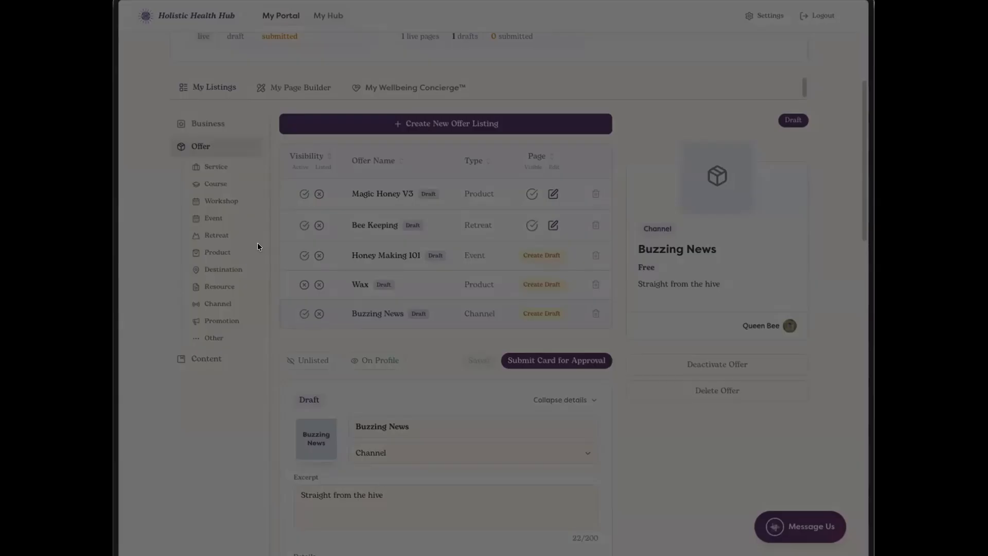
left_click(820, 353)
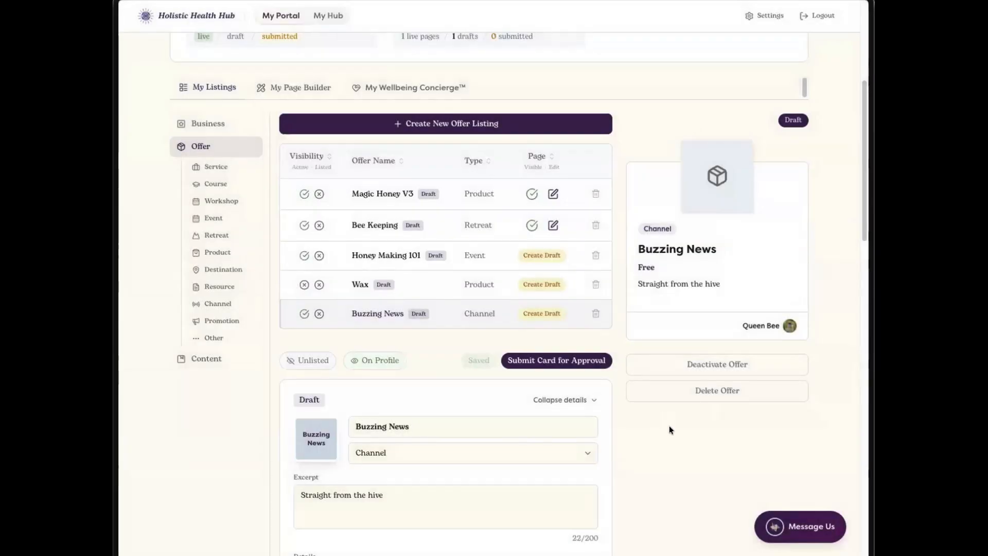
scroll(669, 425, "down", 2)
left_click(315, 353)
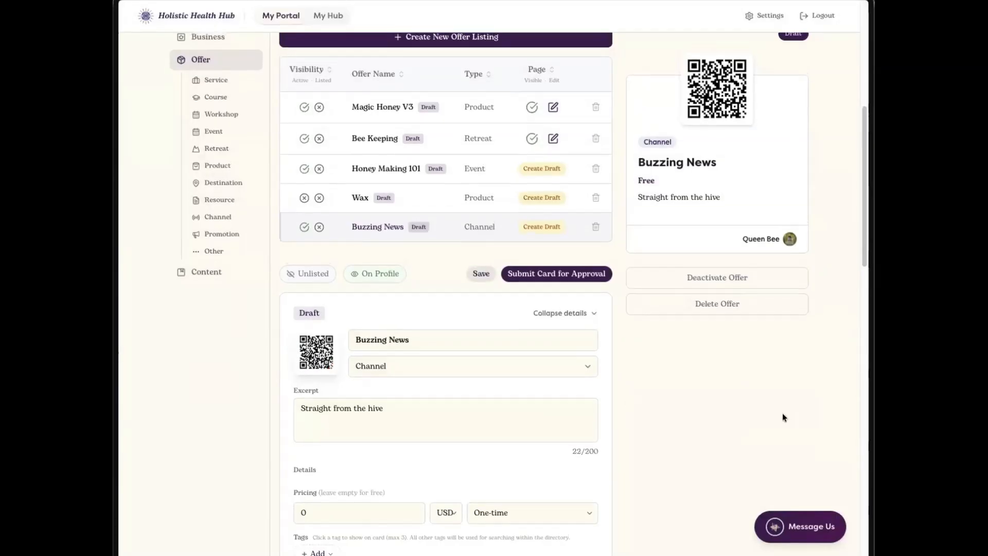
Step: Set the offer's external link to thehumanarray.com with Learn More as its button label
scroll(778, 329, "up", 2)
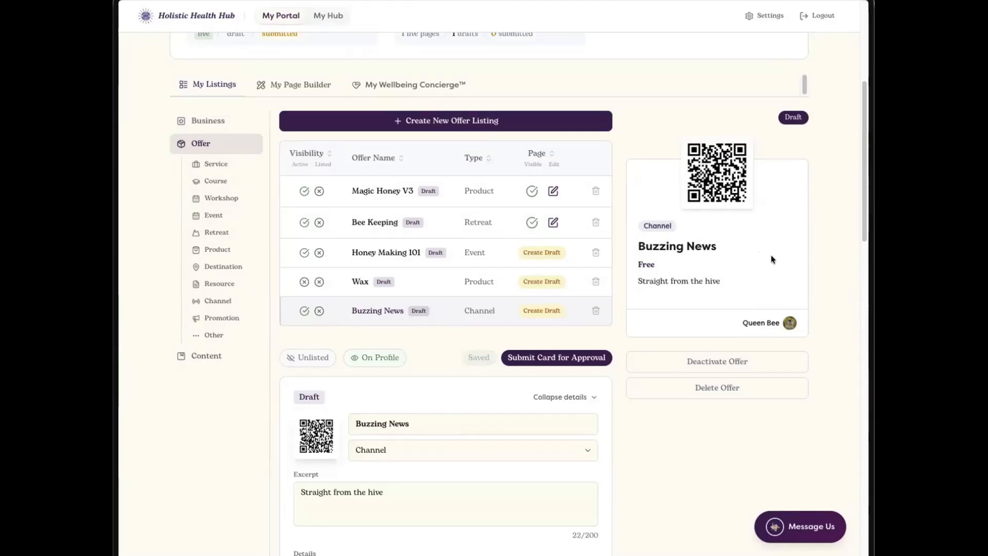
scroll(517, 420, "down", 5)
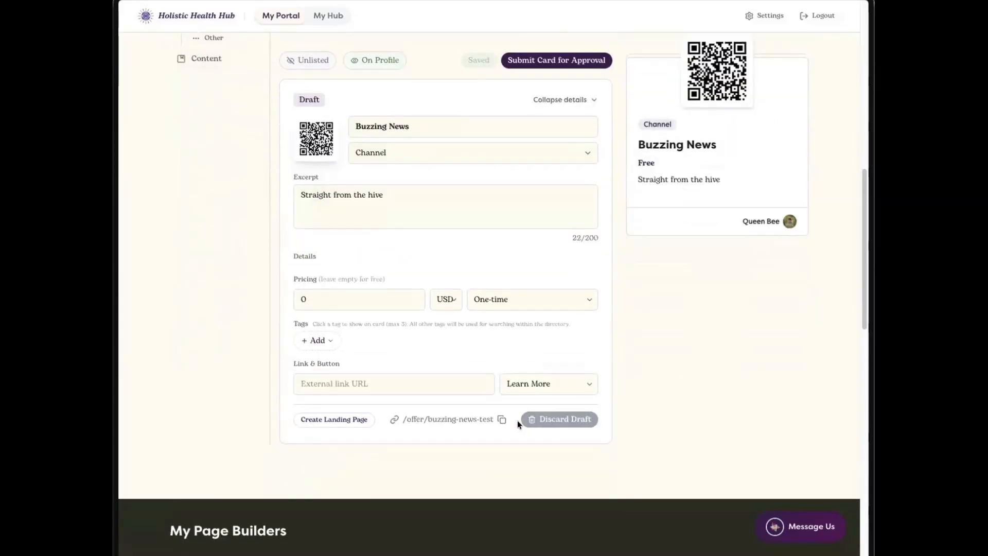
left_click(369, 382)
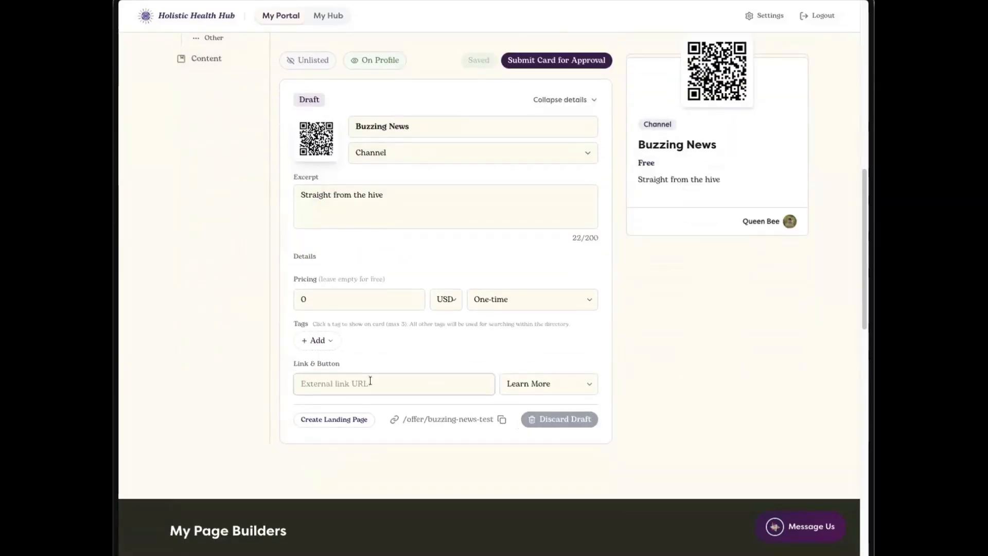
type("thehumanar")
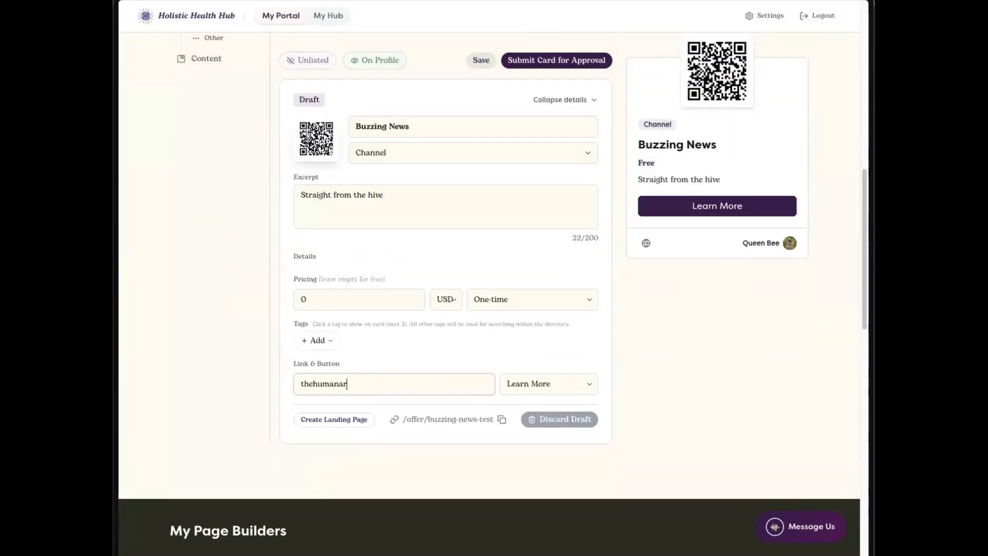
type("ray.com")
left_click(588, 392)
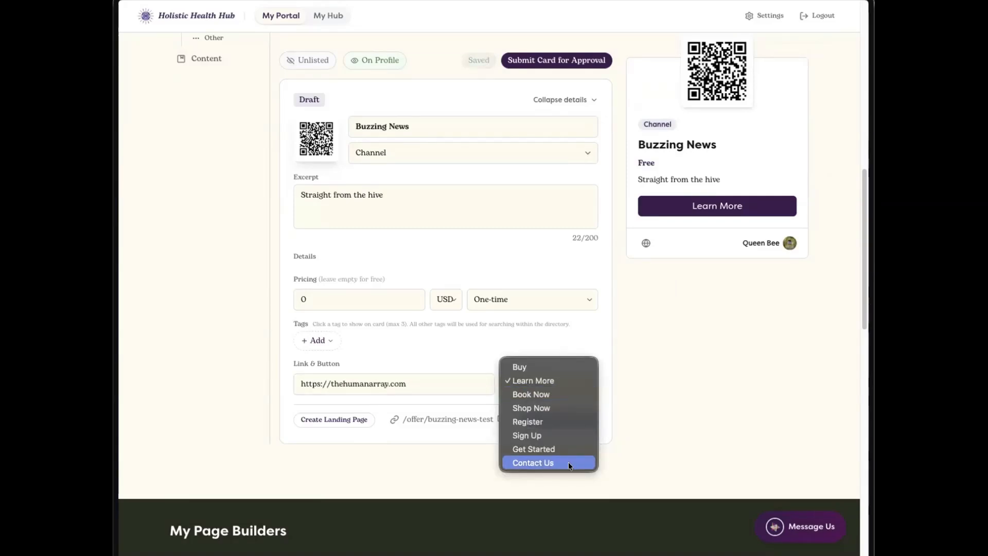
left_click(566, 382)
Step: Create a landing page draft for the Buzzing News offer from the offer list
scroll(689, 394, "up", 3)
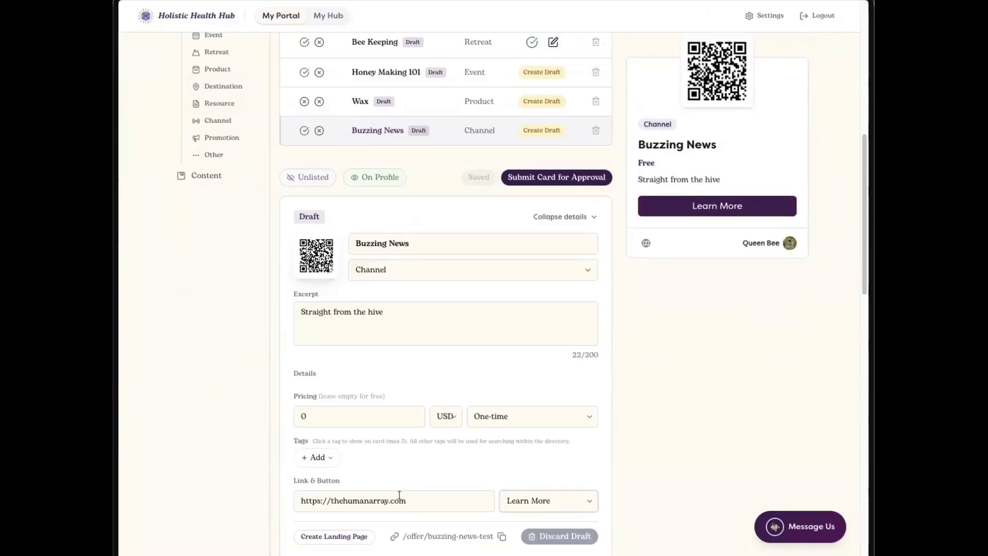
scroll(662, 413, "up", 1)
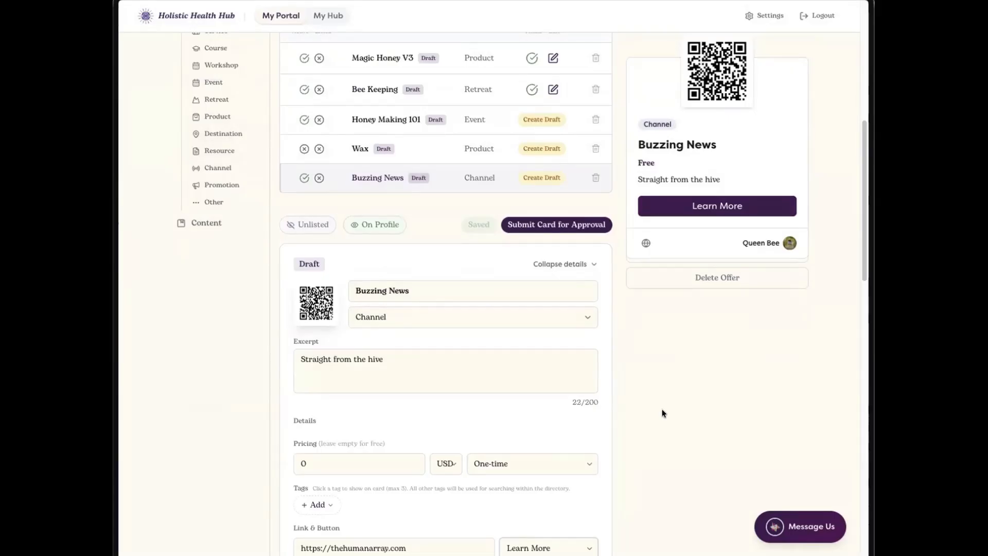
left_click(538, 177)
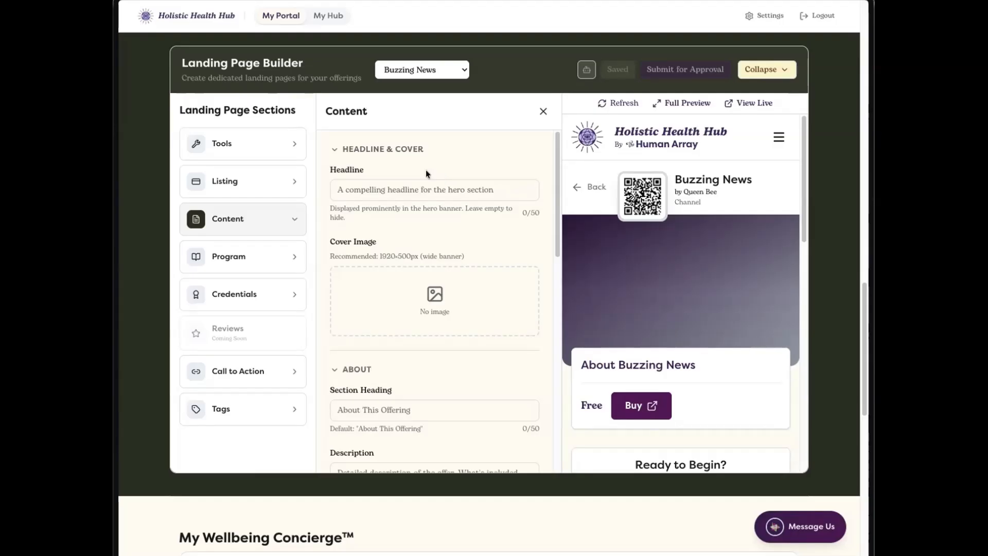
Step: Review the groups in the landing page's Content and Program sections, collapsing each expanded group except Requirements
left_click(333, 149)
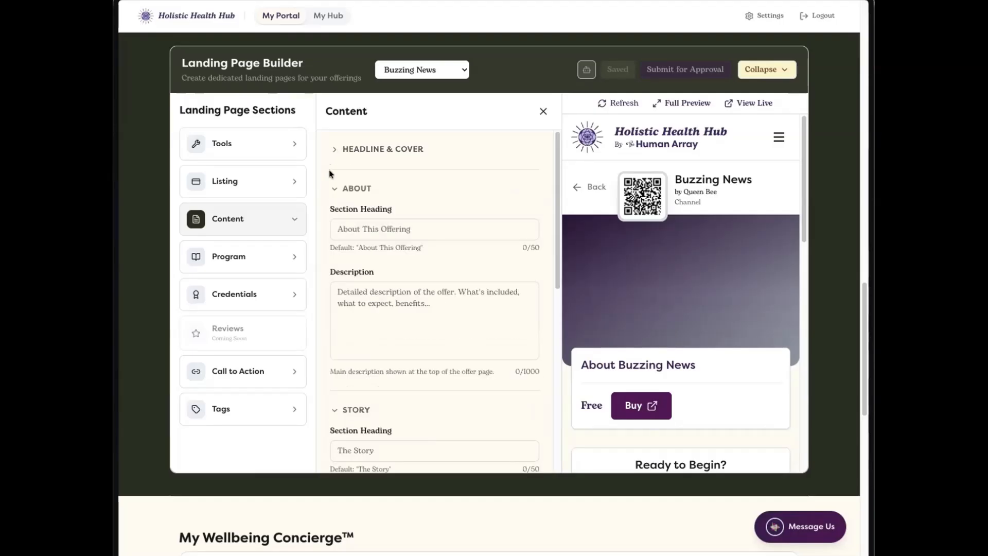
left_click(329, 186)
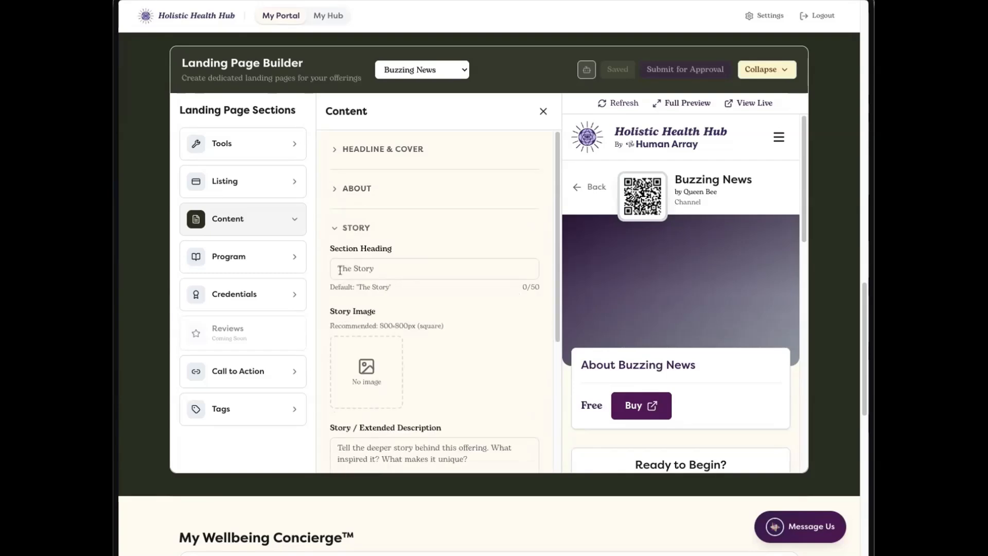
left_click(332, 229)
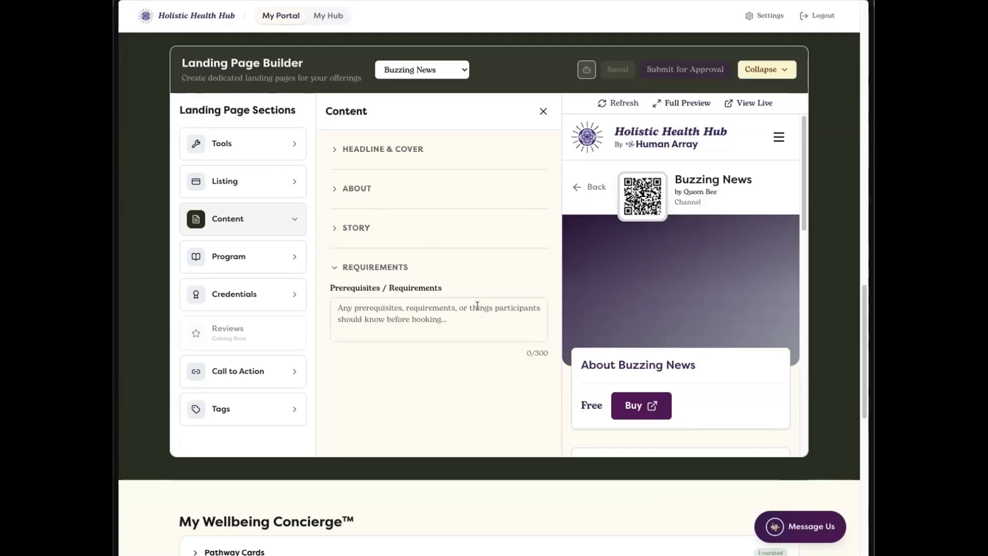
left_click(277, 259)
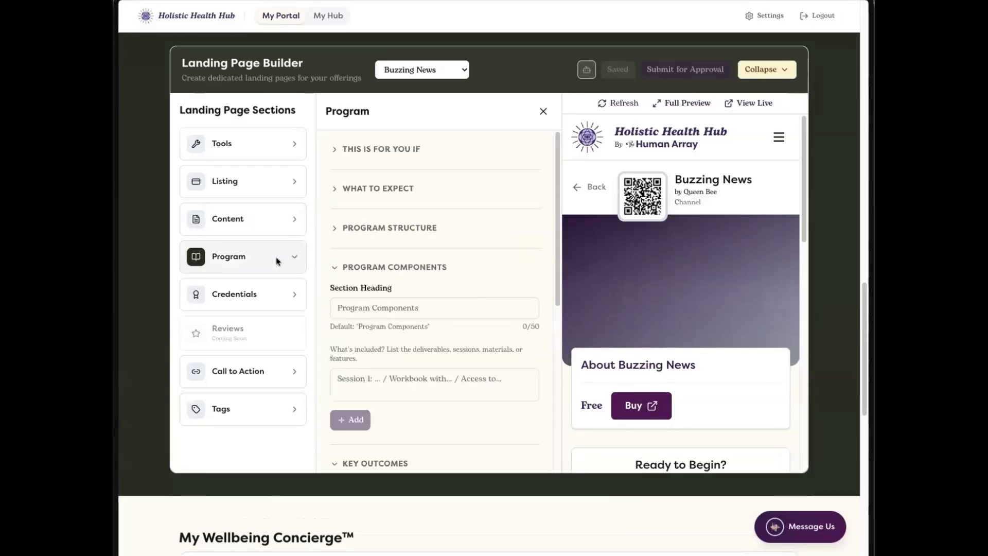
left_click(333, 268)
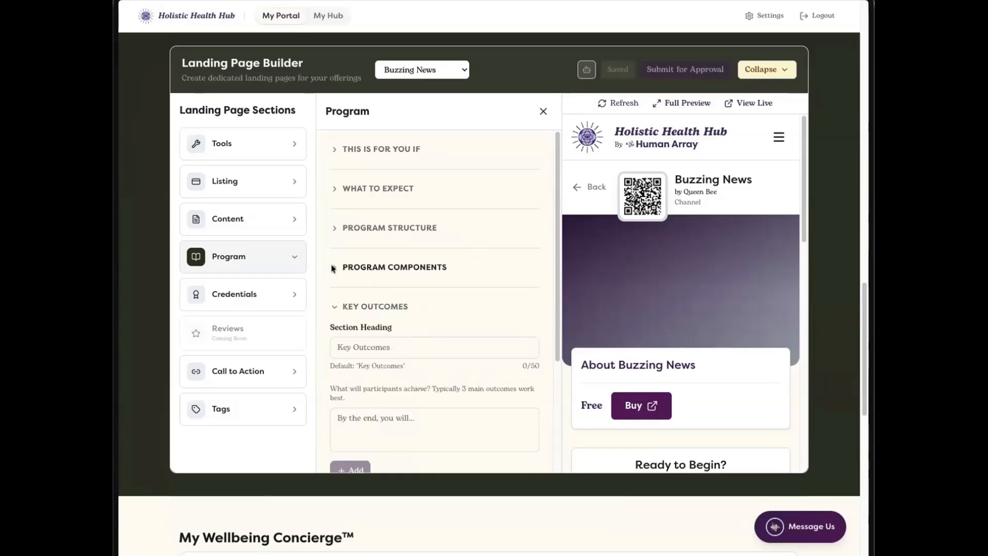
left_click(332, 304)
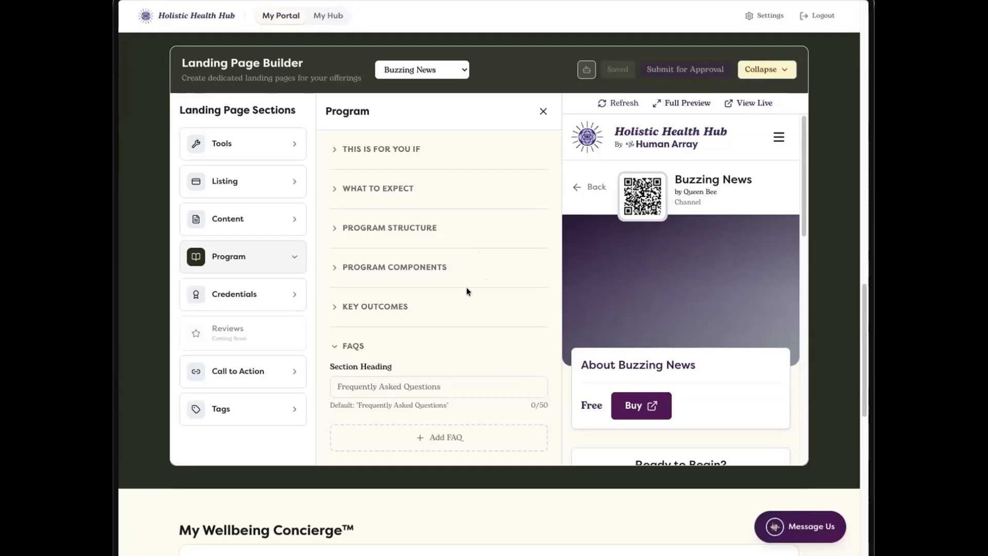
left_click(334, 346)
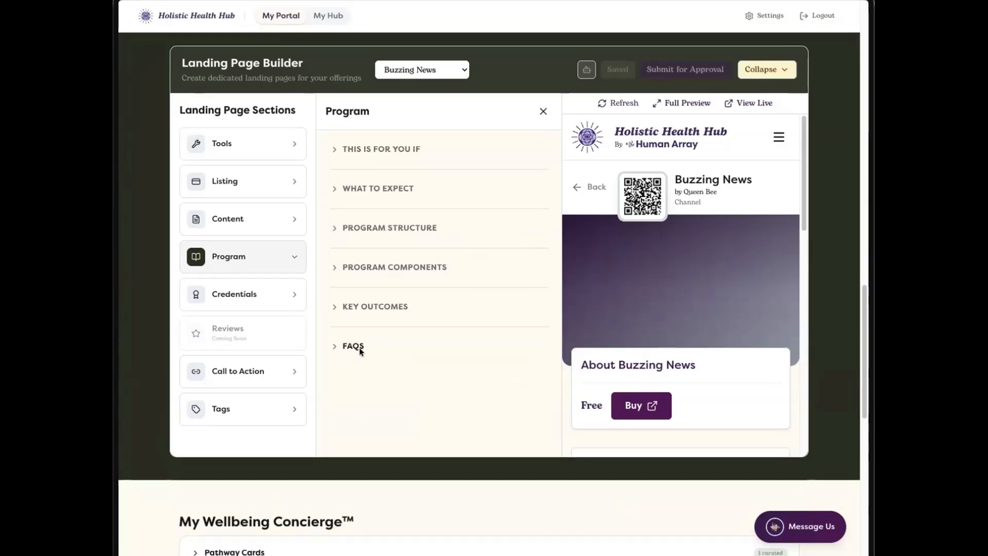
Step: Set the What to Expect section heading to "Buzzing" and add "teste" as its first key element
left_click(334, 189)
left_click(350, 225)
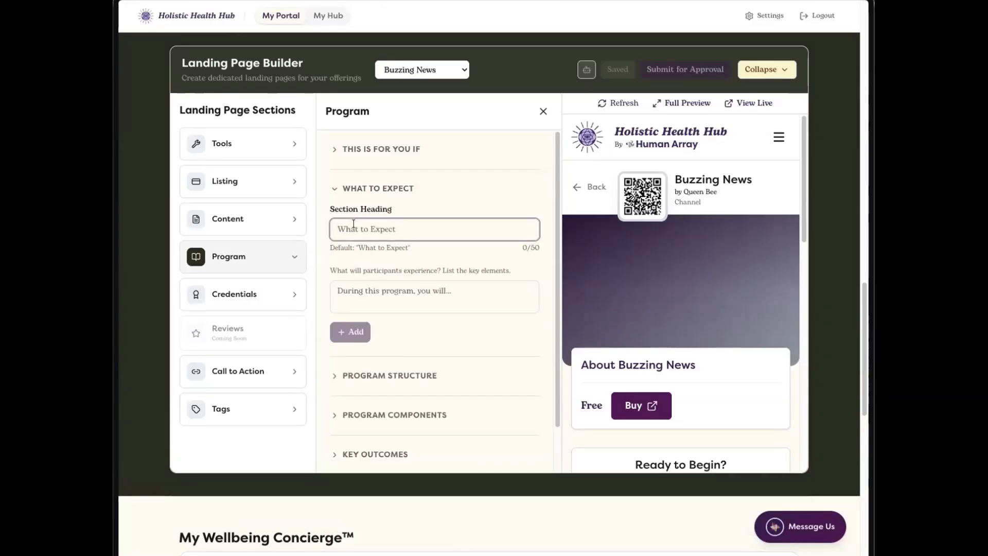
type("Buzzing")
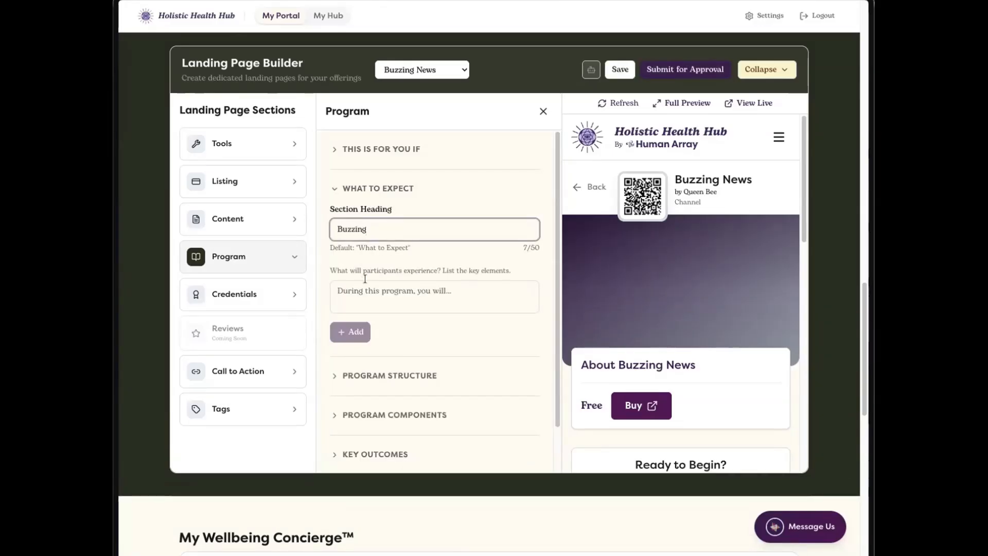
left_click(359, 301)
type("test")
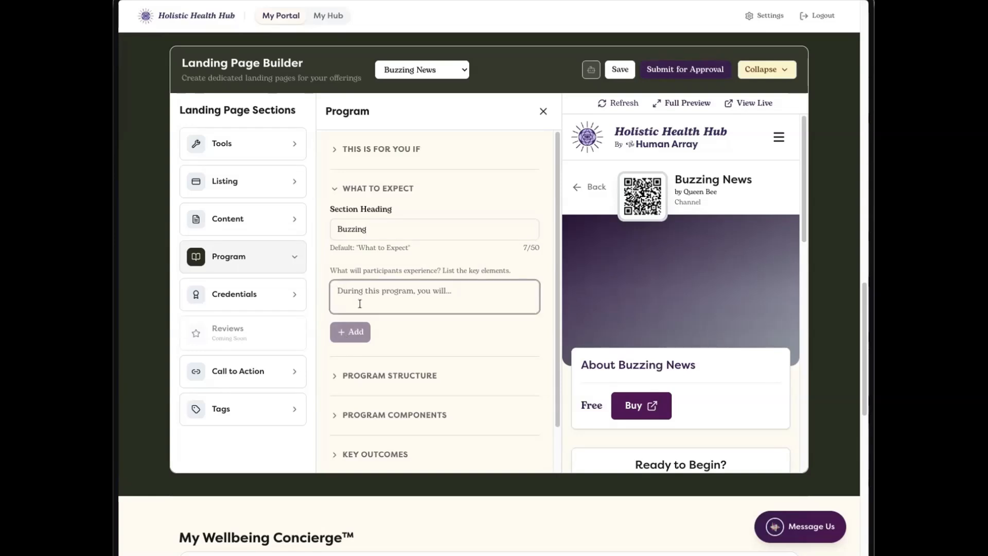
type("e")
left_click(350, 331)
Step: Check the What to Expect block in the page preview and add "honey" as its second key element
left_click(368, 229)
left_click_drag(369, 228, 340, 225)
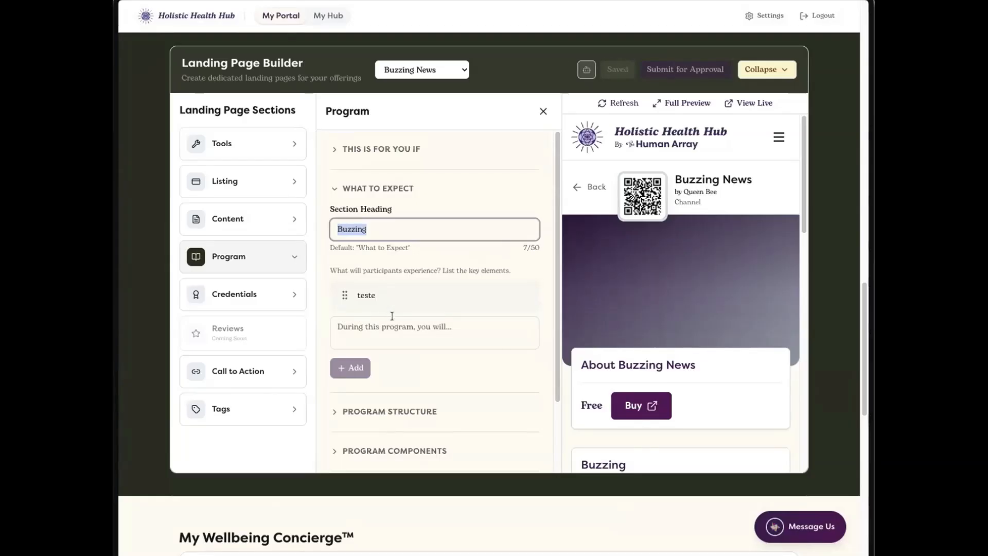
scroll(704, 332, "down", 2)
scroll(704, 332, "down", 1)
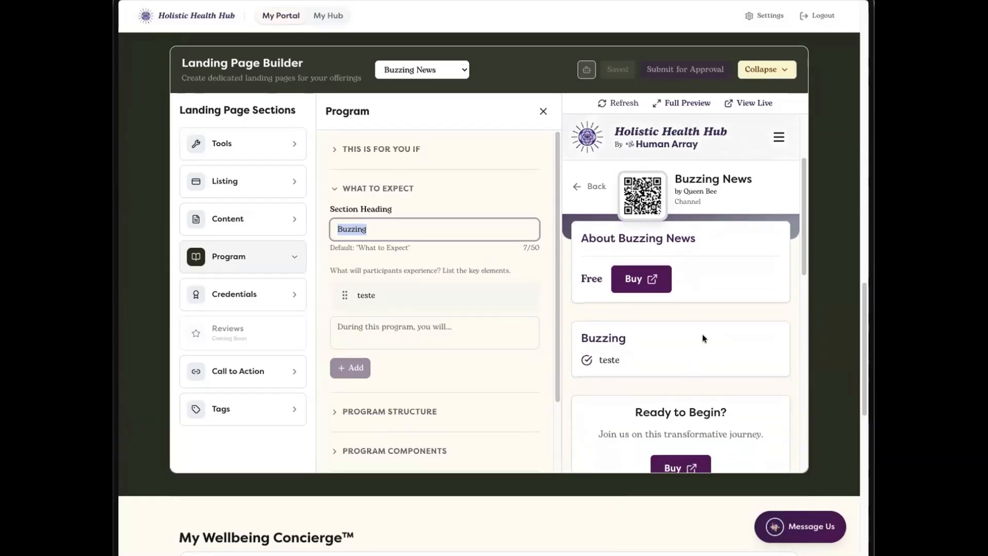
left_click(395, 325)
type("honey")
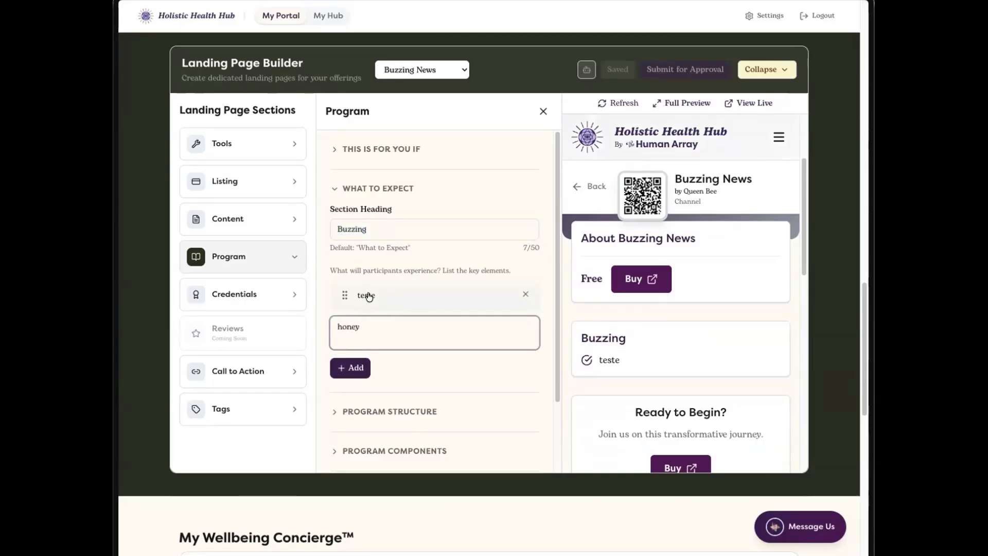
left_click(368, 369)
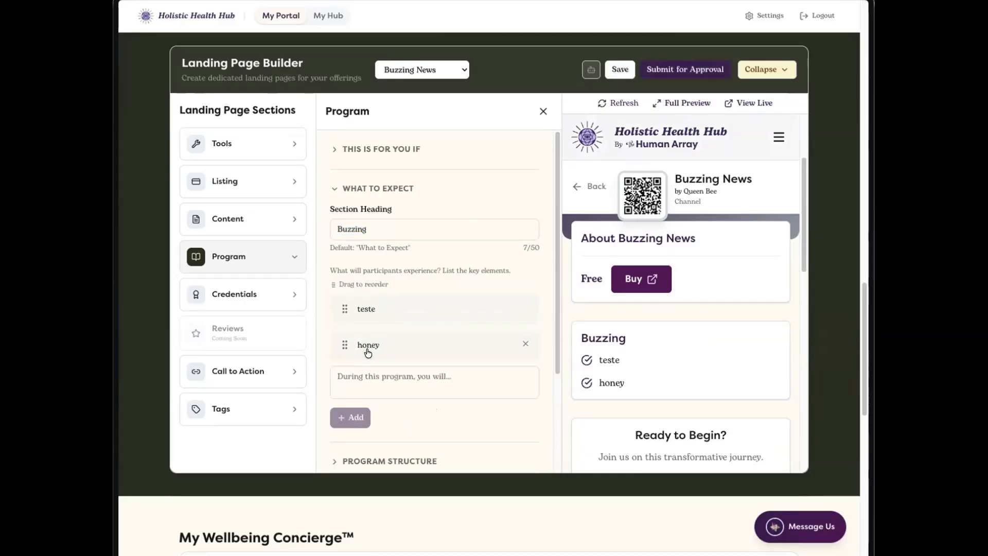
Step: Add "tasty gossip" as the third key element of the What to Expect section
type("tasty gossip")
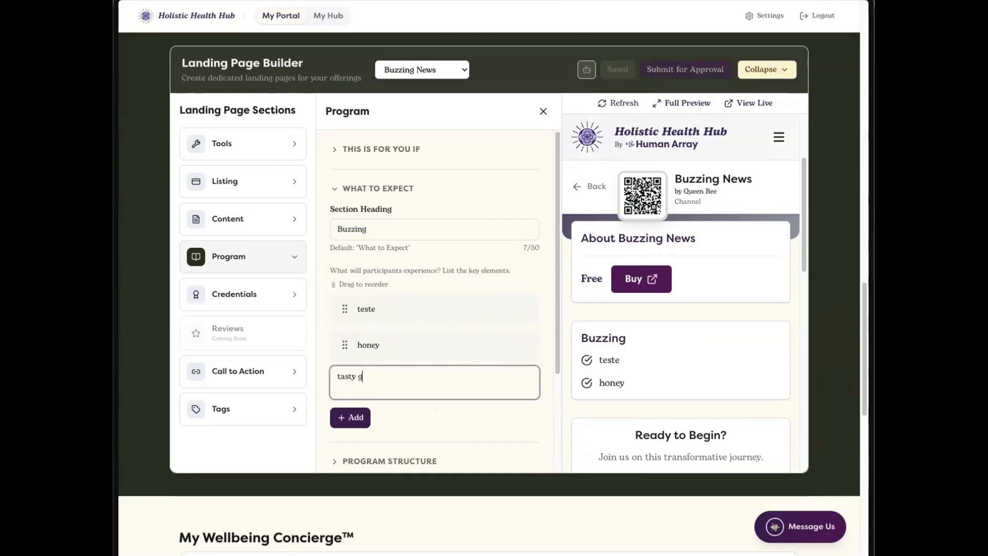
left_click(354, 419)
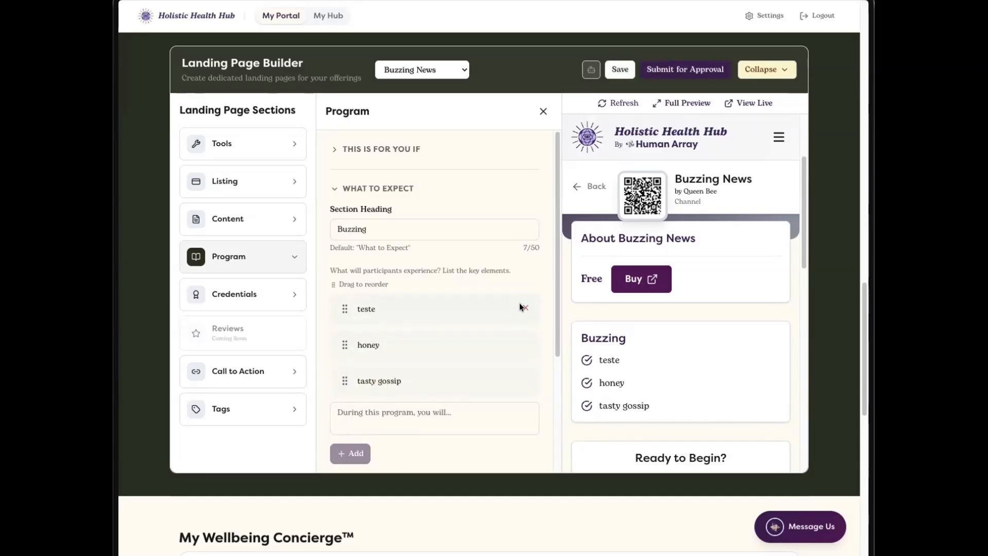
Step: Move "honey" to the start of the What to Expect key elements and remove the "teste" element
left_click_drag(347, 344, 346, 312)
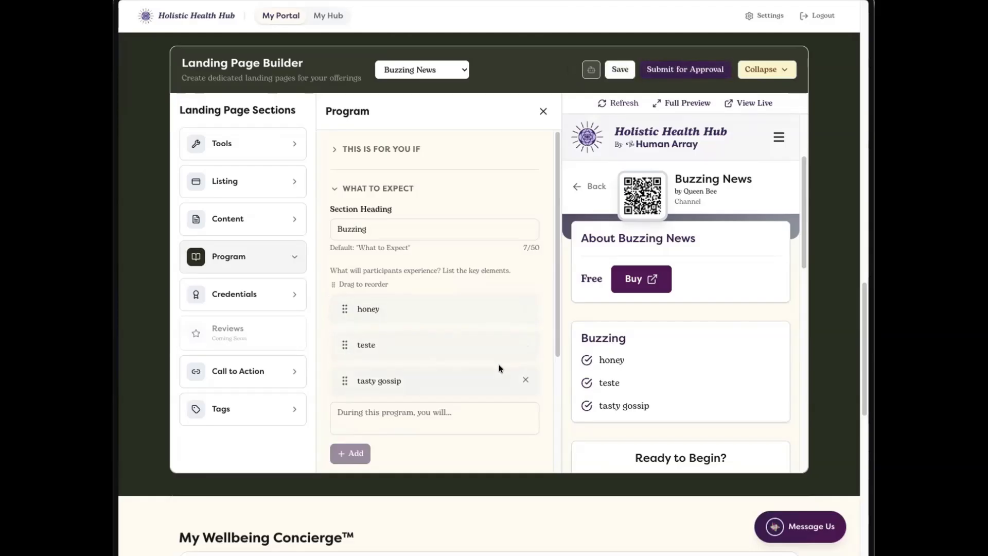
left_click(523, 342)
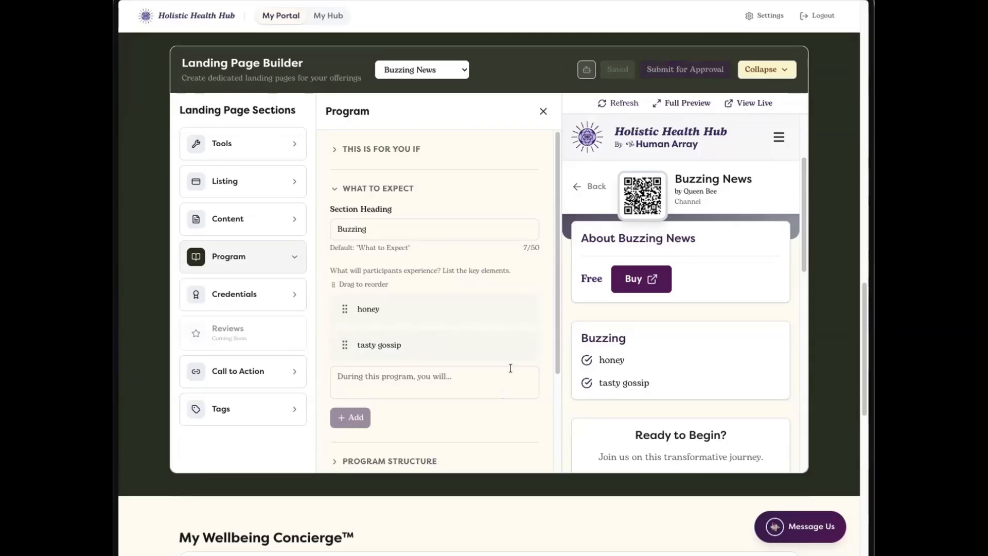
Step: Review the Call to Action section's Ready Section fields and the page preview down through the Meet the Creator block
scroll(511, 369, "down", 2)
left_click(295, 371)
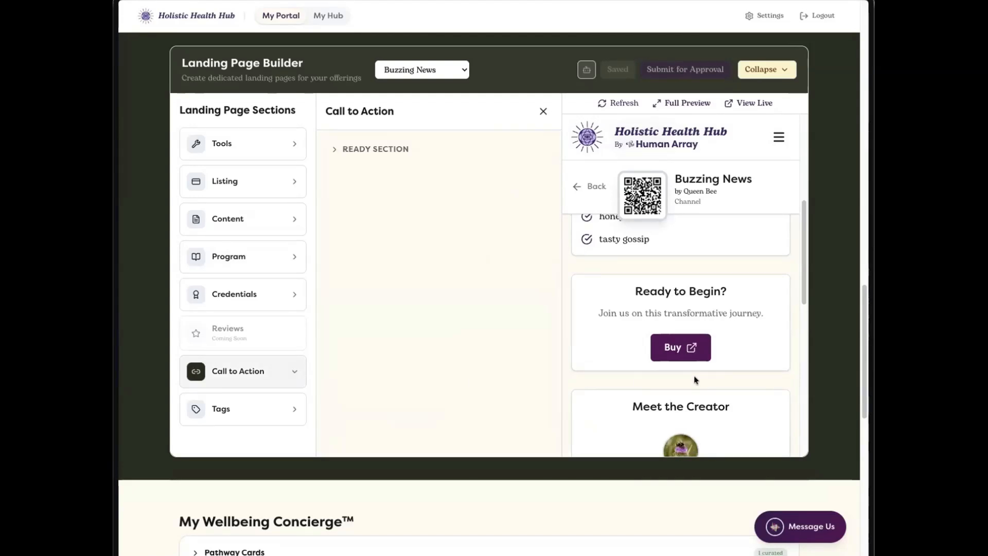
left_click(337, 149)
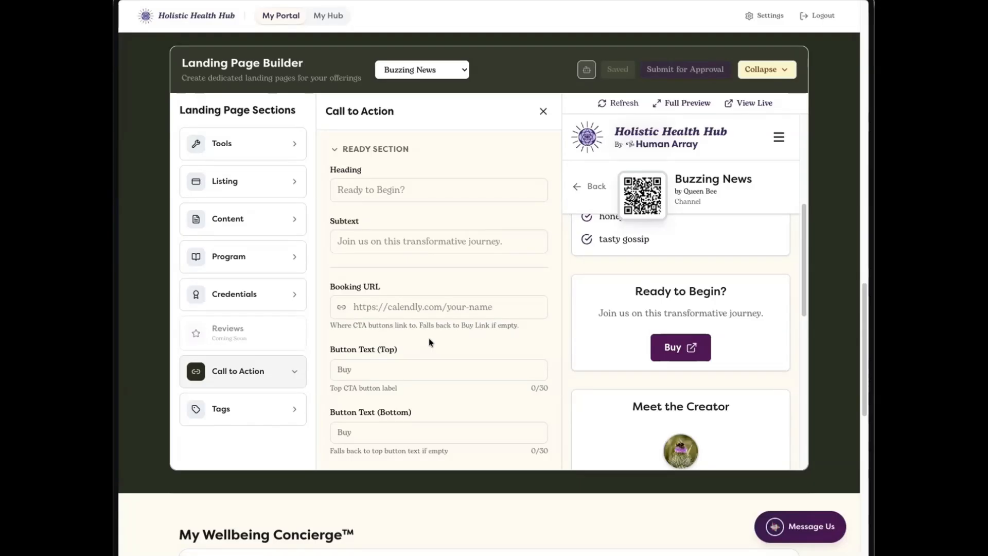
scroll(706, 366, "down", 2)
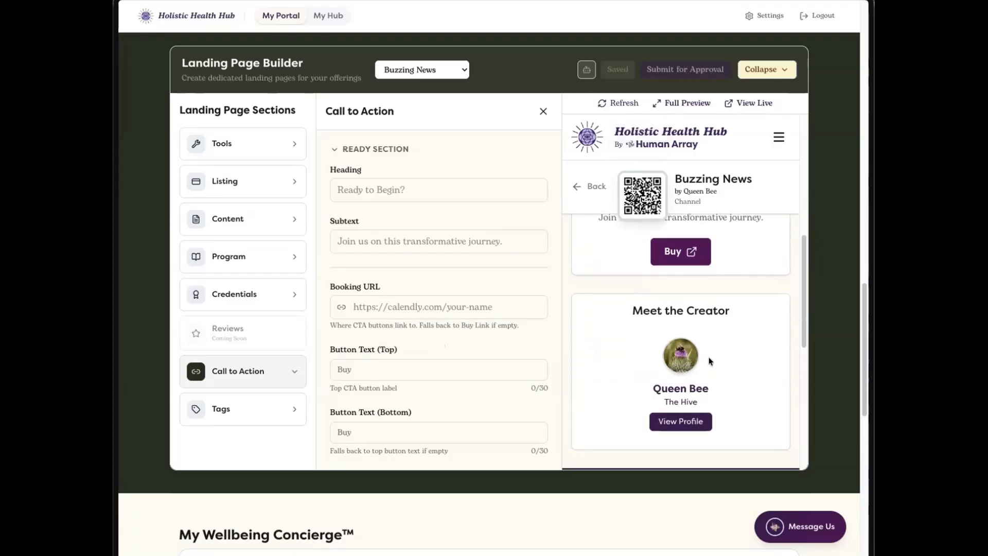
scroll(712, 351, "down", 1)
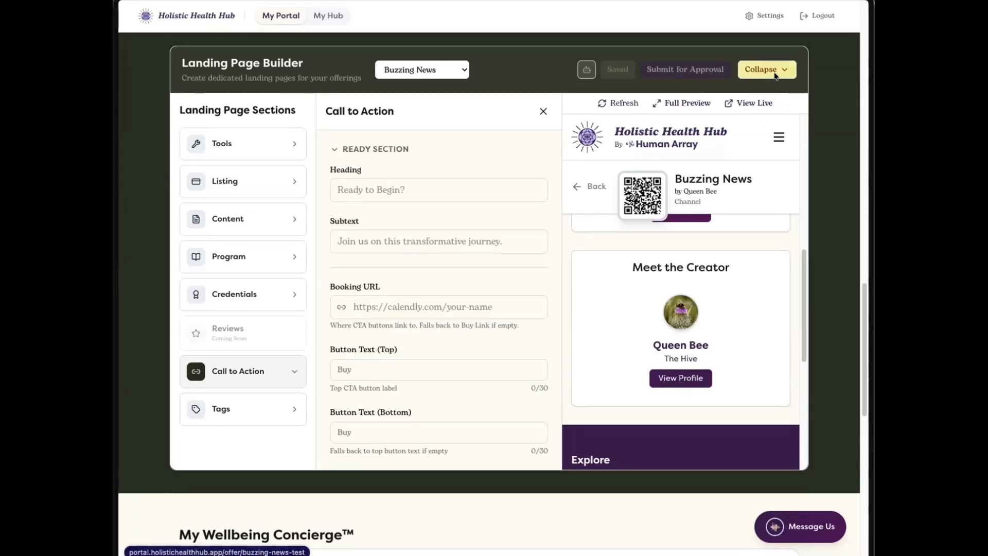
Step: Return to the portal's welcome overview, looking over the Buzzing News listing and the offer list on the way
scroll(813, 103, "up", 3)
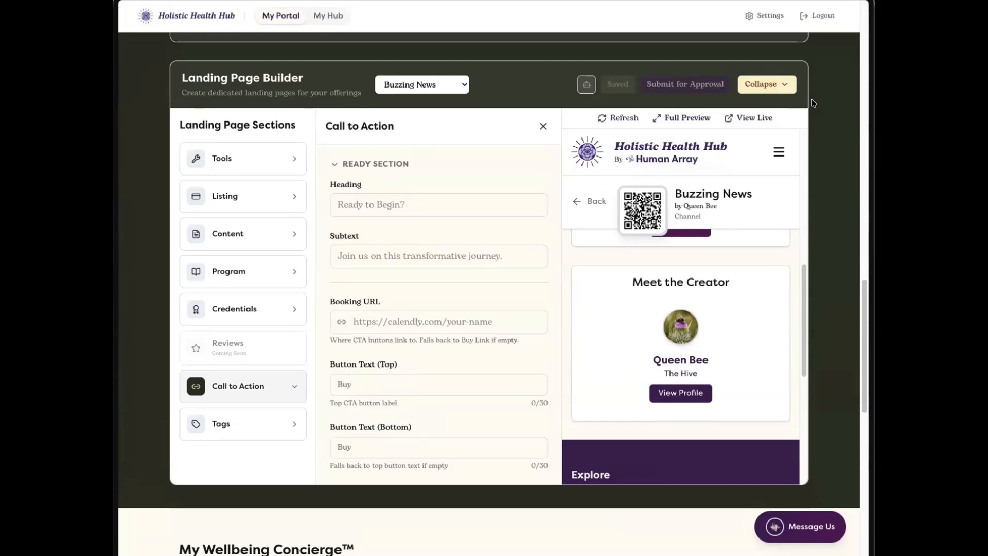
scroll(813, 103, "up", 10)
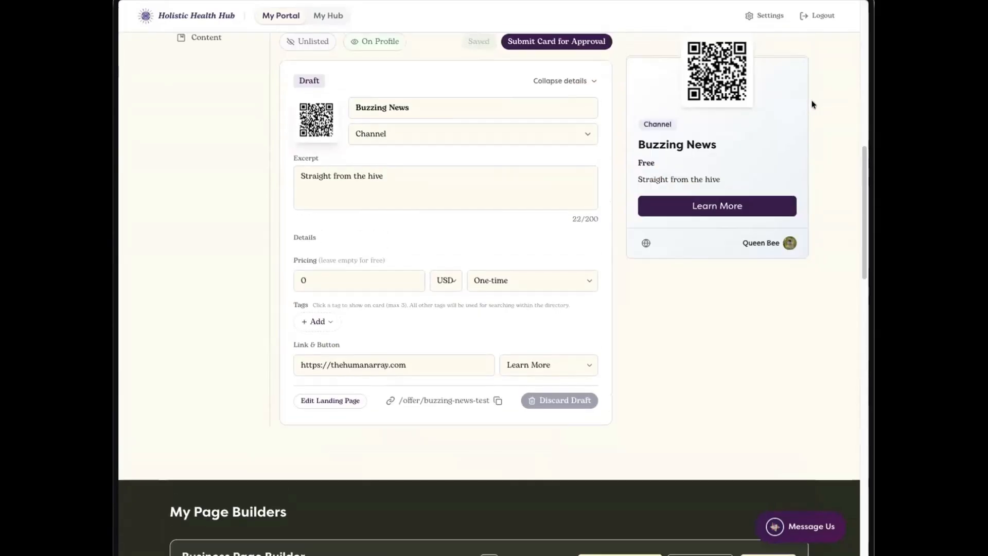
scroll(812, 105, "up", 4)
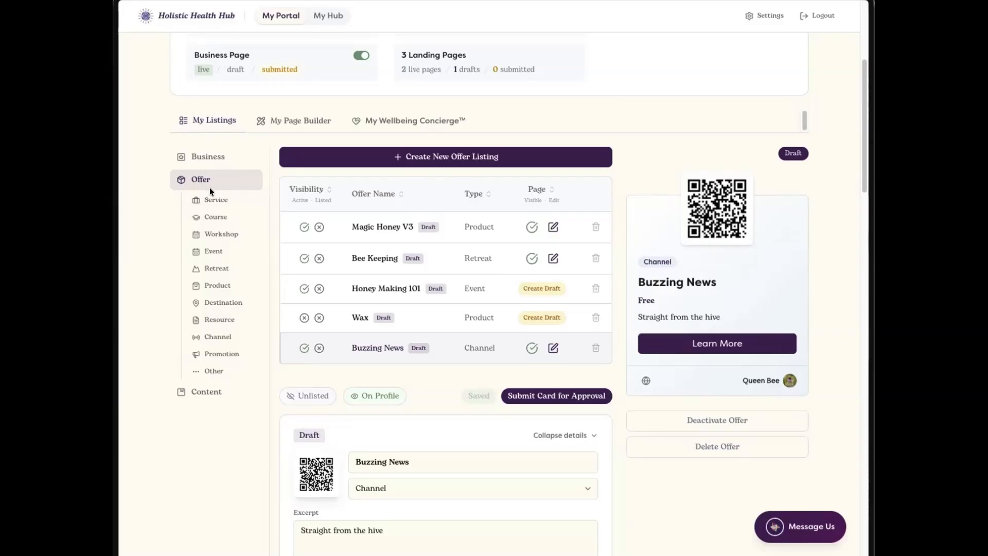
scroll(210, 192, "up", 5)
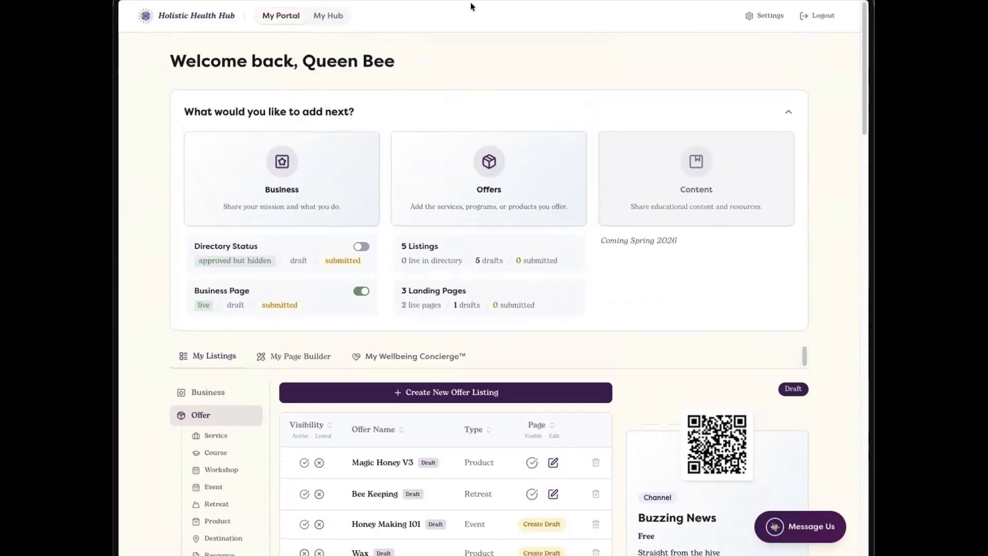